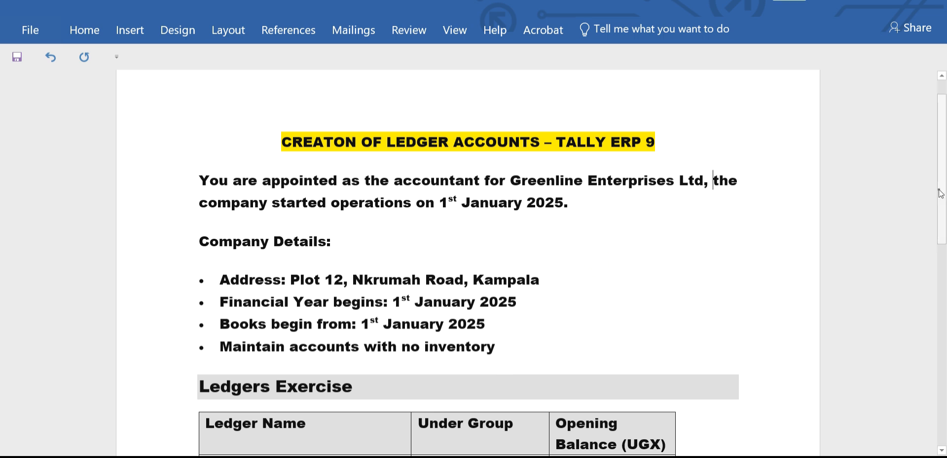
# Switch to Tally, start creating a new company and set its data directory to C:\Tally\DataLedgers.
pyautogui.moveTo(942, 192); pyautogui.dragTo(945, 247)
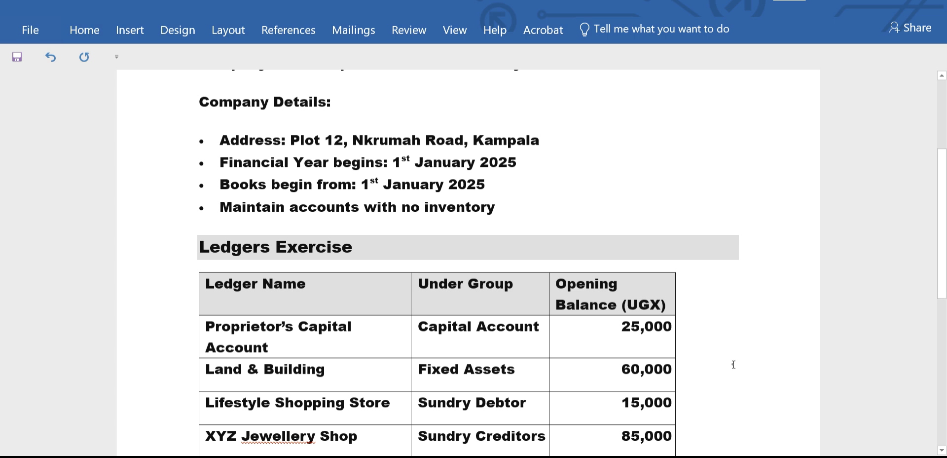
pyautogui.click(864, 3)
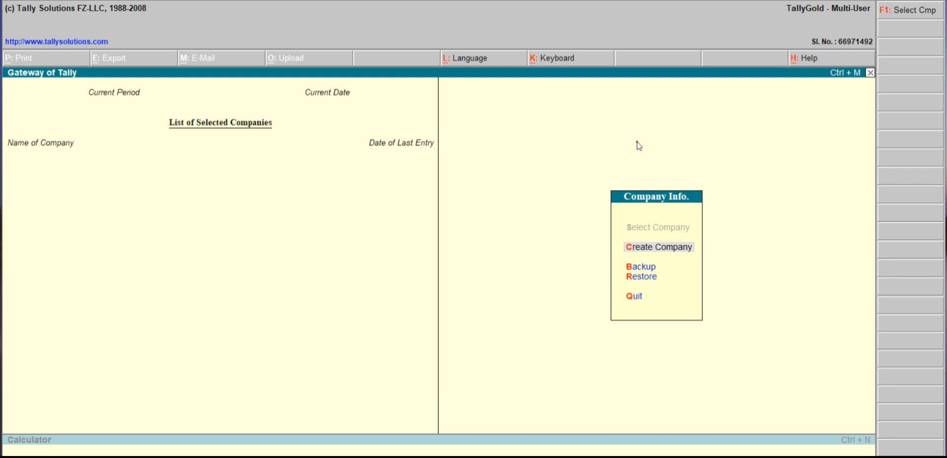
pyautogui.click(645, 250)
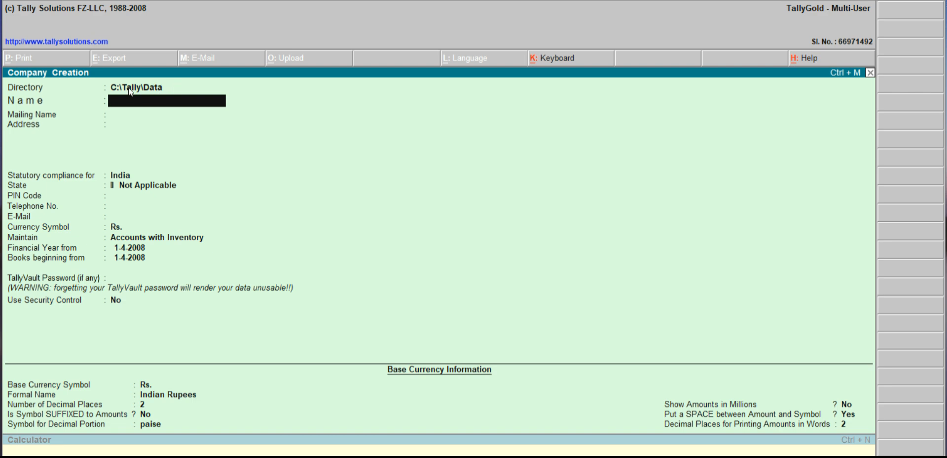
pyautogui.click(161, 88)
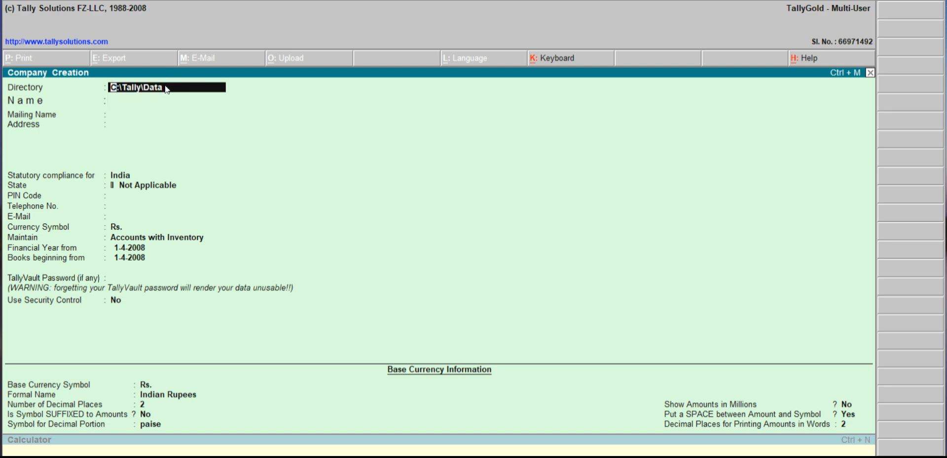
pyautogui.click(166, 89)
pyautogui.write('edgers')
pyautogui.press('Return')
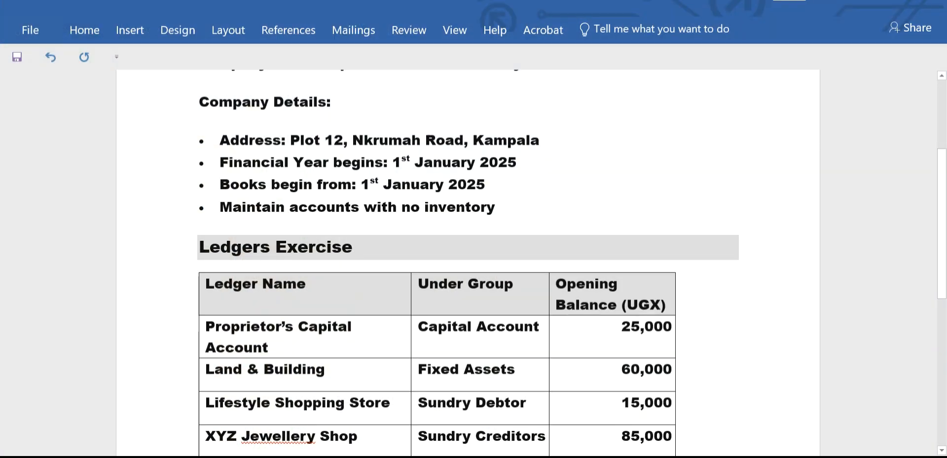
# Examine the company name and company details in the Word exercise document.
pyautogui.click(530, 224)
pyautogui.press('Up')
pyautogui.press('Up')
pyautogui.press('Up')
pyautogui.press('Up')
pyautogui.press('Up')
pyautogui.press('Up')
pyautogui.press('Up')
pyautogui.press('Up')
pyautogui.press('Up')
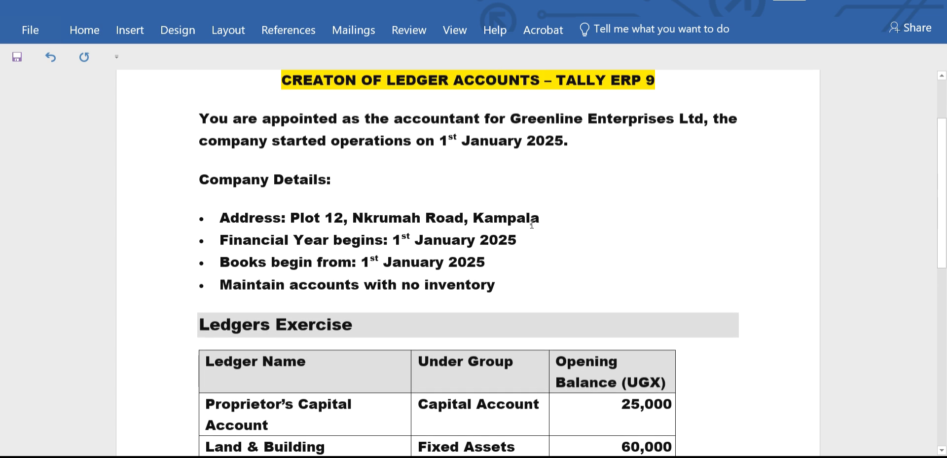
# Switch back to Tally and name the company Green Line Enterprises, accepting the same mailing name.
pyautogui.click(857, 4)
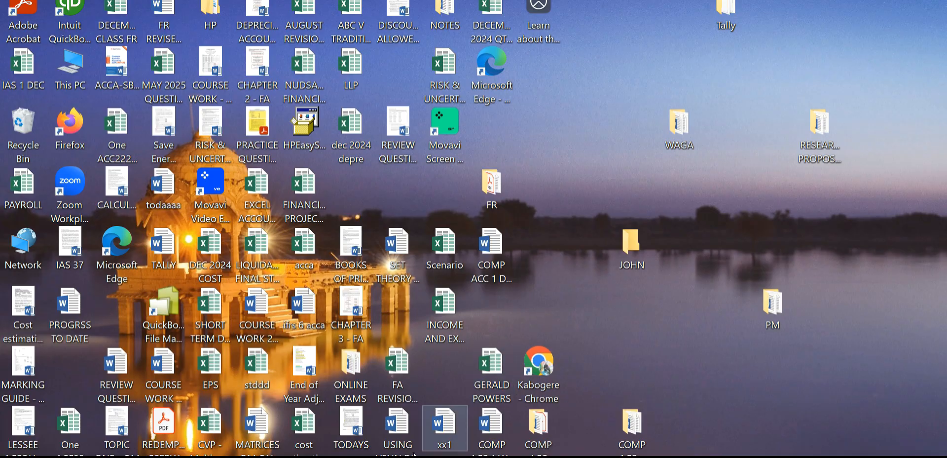
pyautogui.hotkey('alt', 'Tab')
pyautogui.write('Green L')
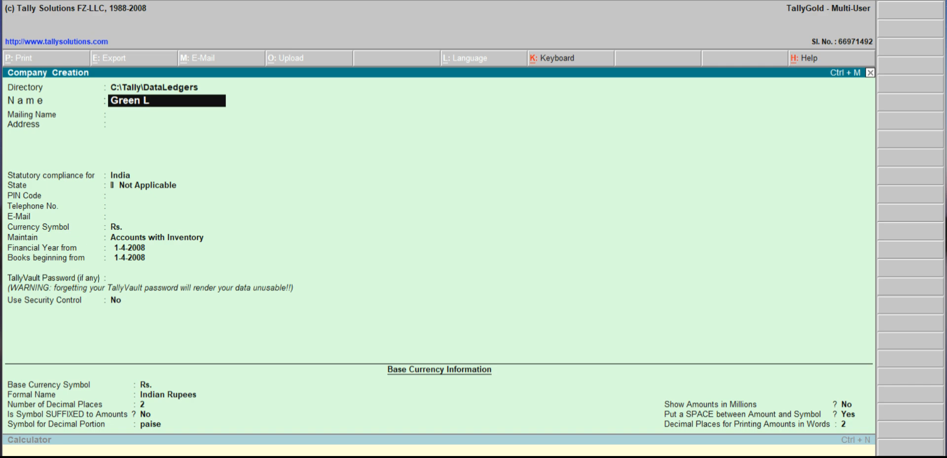
pyautogui.write('ine Enterprises')
pyautogui.press('Return')
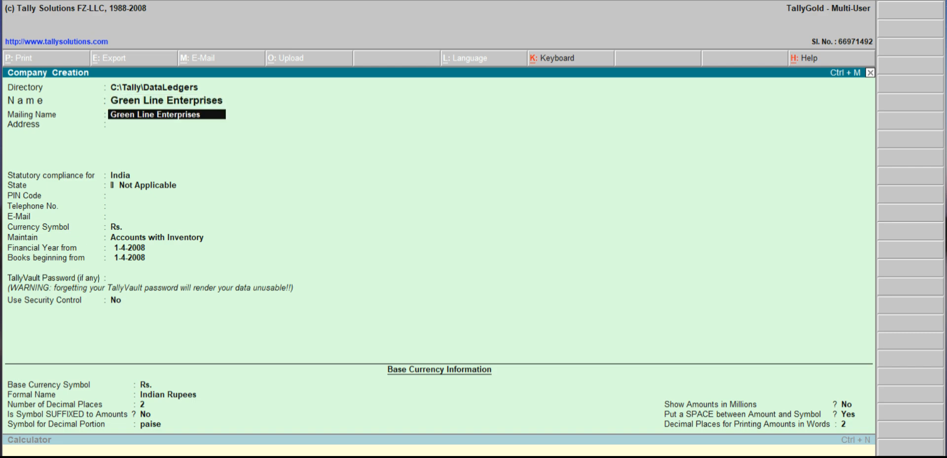
pyautogui.press('Return')
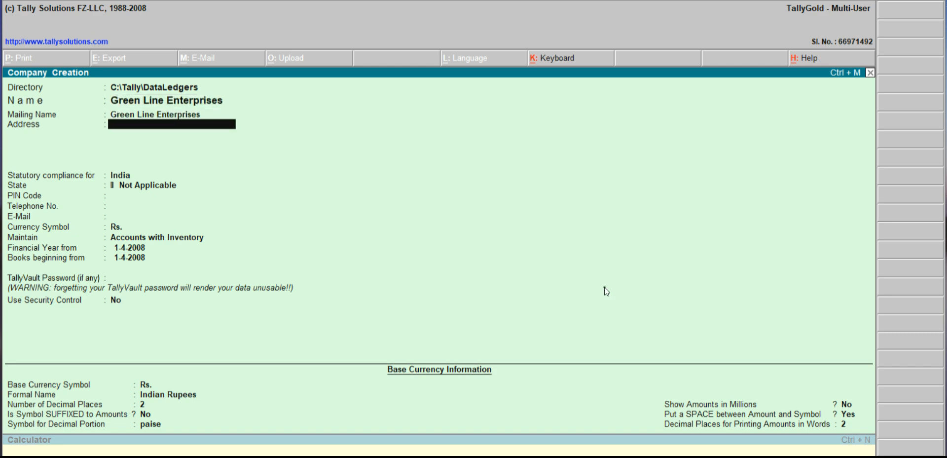
# Look up the company's address in the Word exercise document and enter it on three address lines in Tally.
pyautogui.click(862, 2)
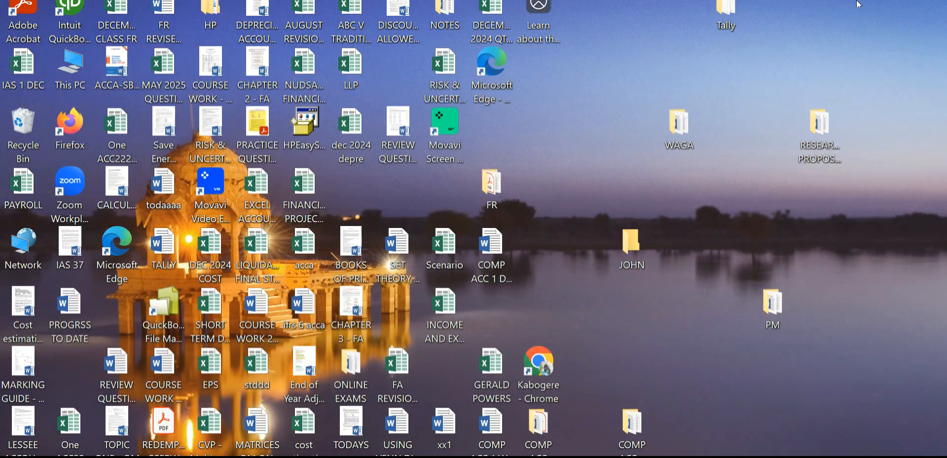
pyautogui.moveTo(376, 457)
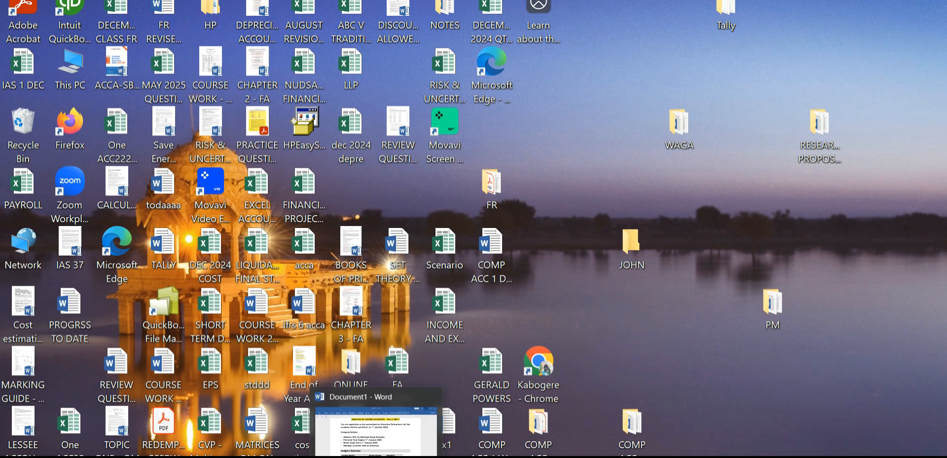
pyautogui.click(396, 424)
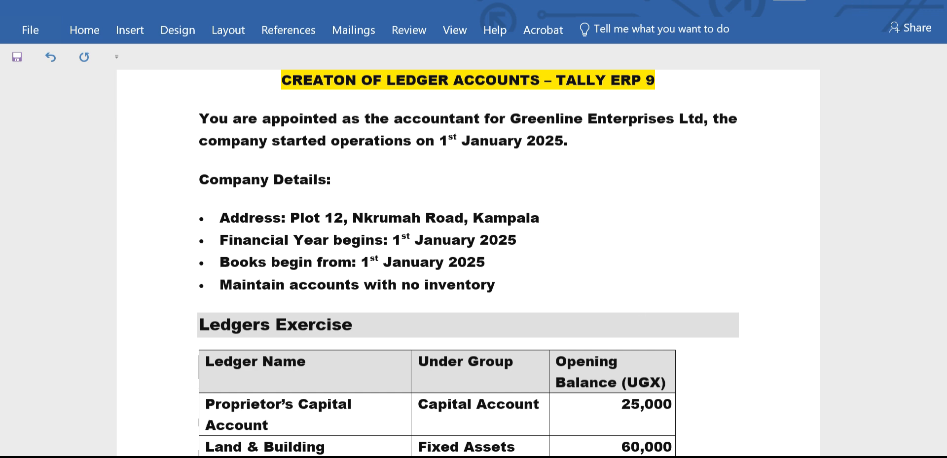
pyautogui.moveTo(399, 457)
pyautogui.click(383, 435)
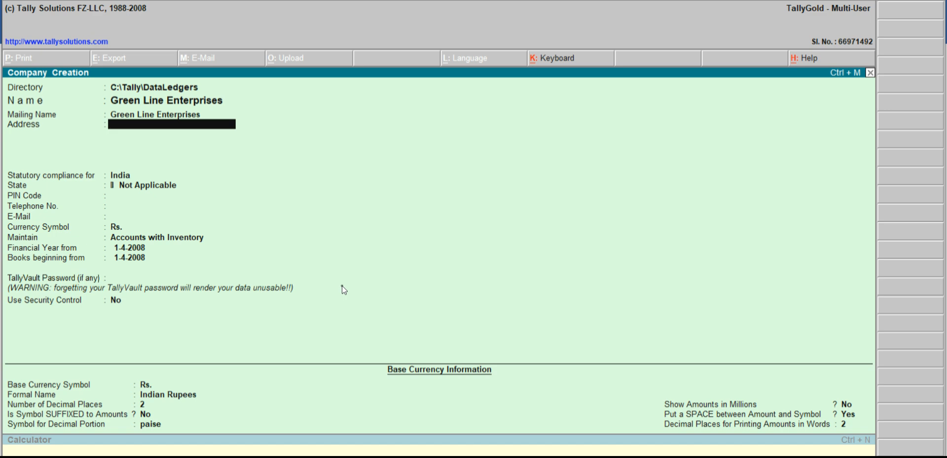
pyautogui.write('Plot 12,')
pyautogui.press('Return')
pyautogui.write('Nkr')
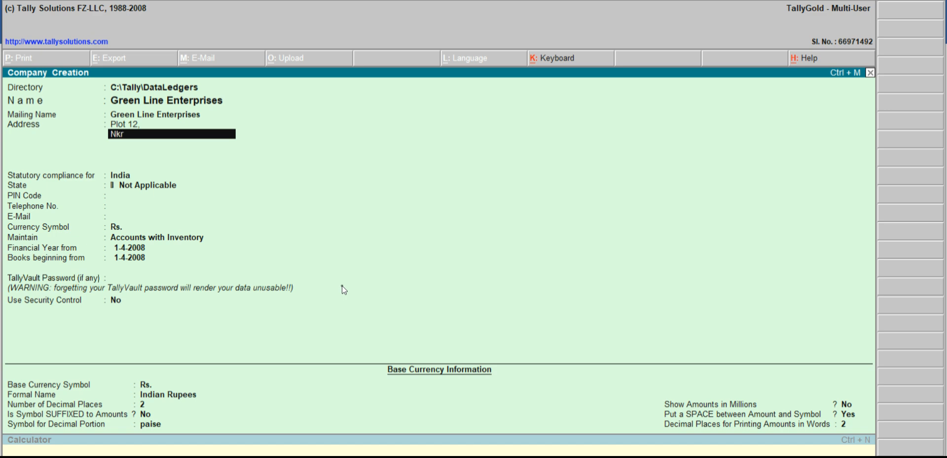
pyautogui.write('umah Road,')
pyautogui.press('Return')
pyautogui.write('Kam')
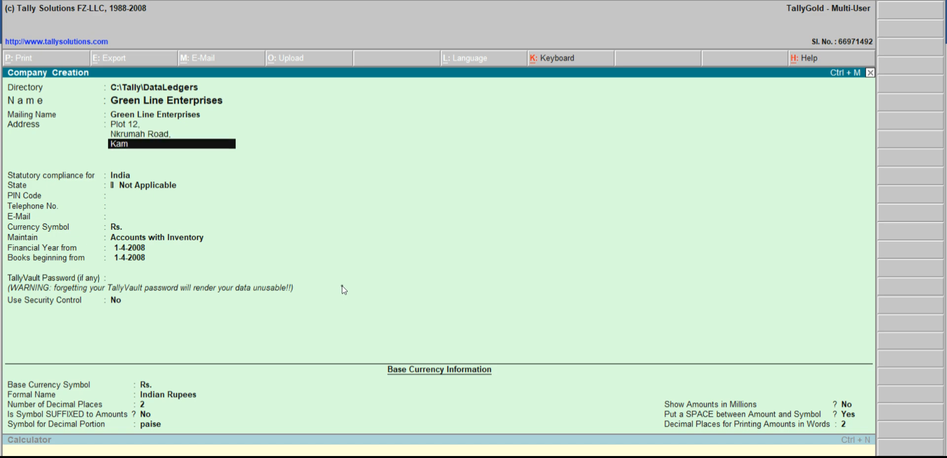
pyautogui.write('pala')
pyautogui.press('Return')
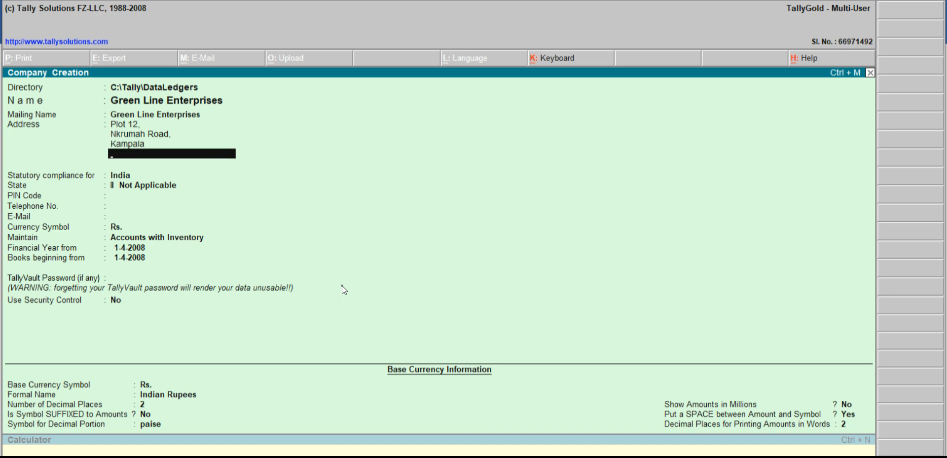
pyautogui.press('Return')
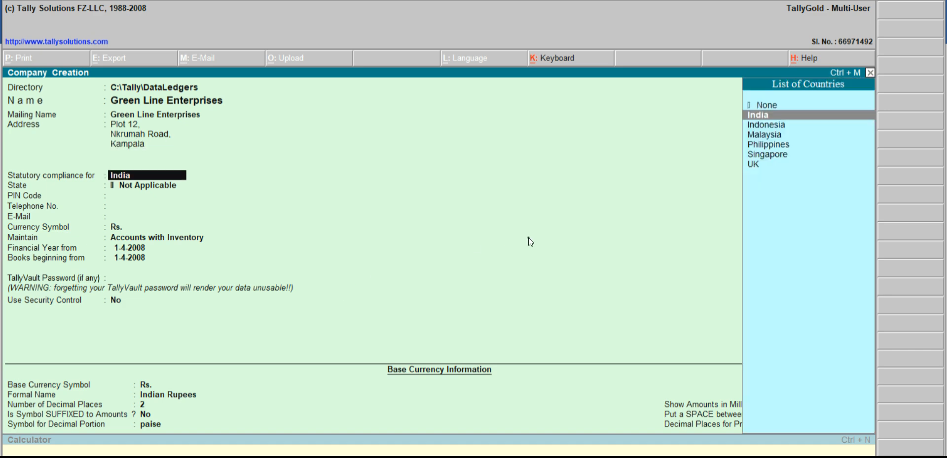
# Set statutory compliance to None, leave the e-mail blank and set the currency symbol to UGX.
pyautogui.click(797, 106)
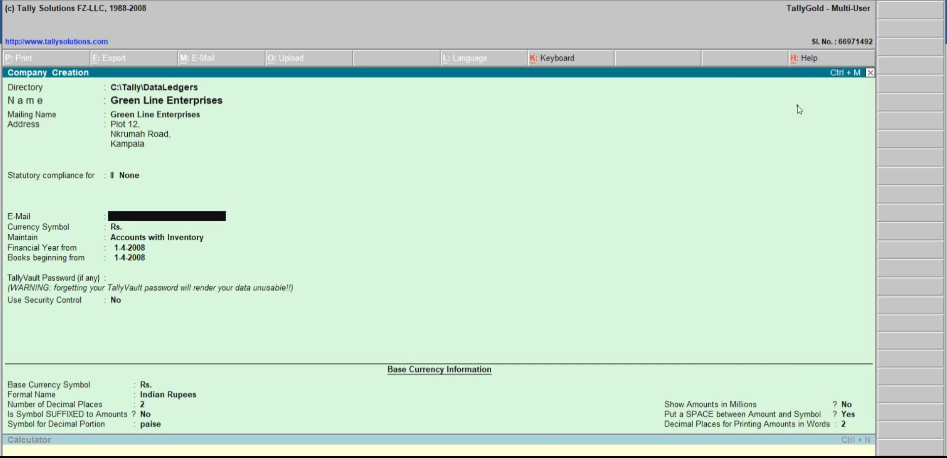
pyautogui.press('Return')
pyautogui.write('UG')
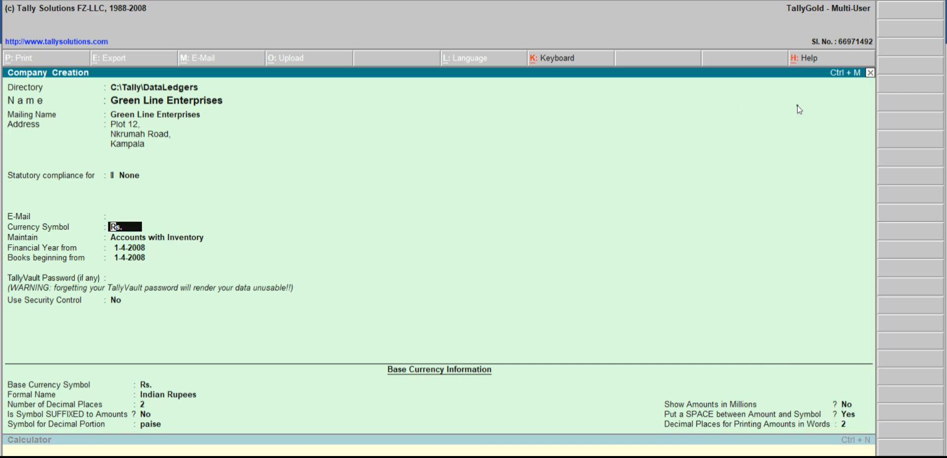
pyautogui.write('X')
pyautogui.press('Return')
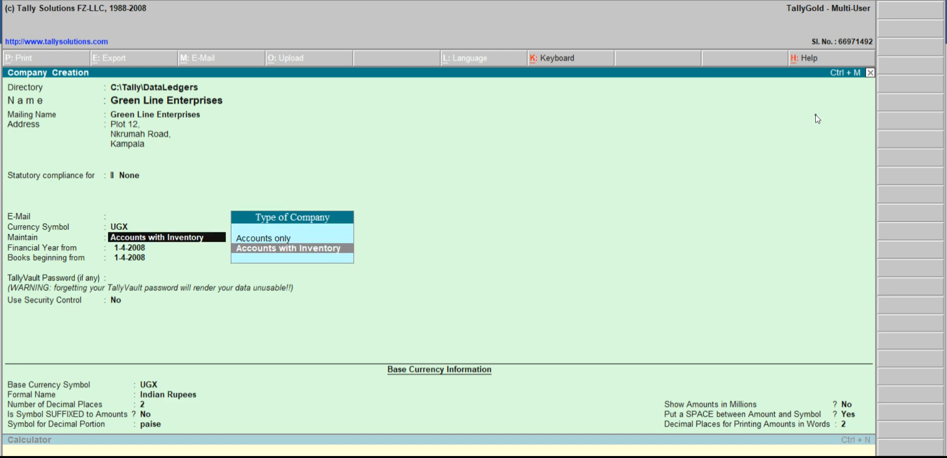
# Maintain the company as Accounts only, with the financial year and books beginning from 1-1-2025.
pyautogui.click(283, 238)
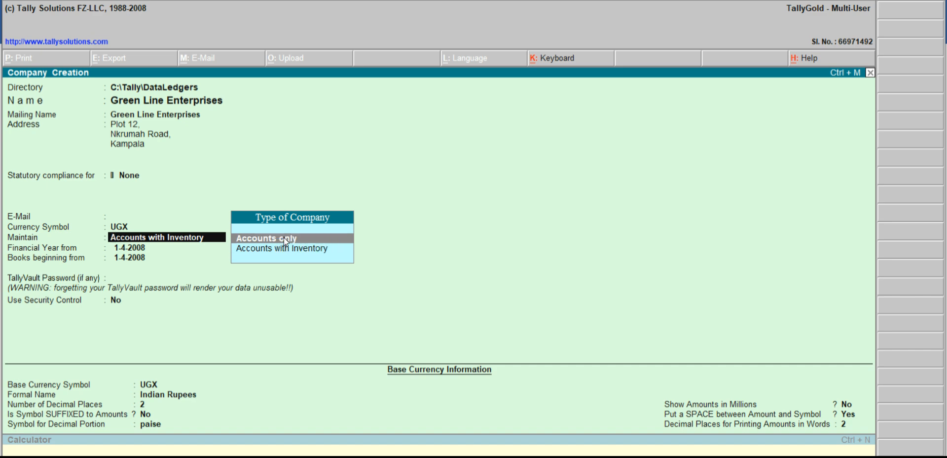
pyautogui.press('Return')
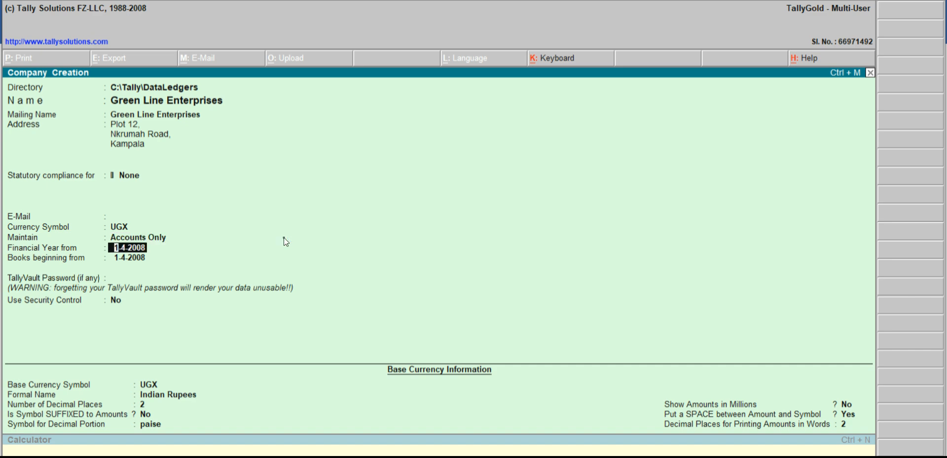
pyautogui.write('1/JANUARY/2025')
pyautogui.press('Return')
pyautogui.press('Return')
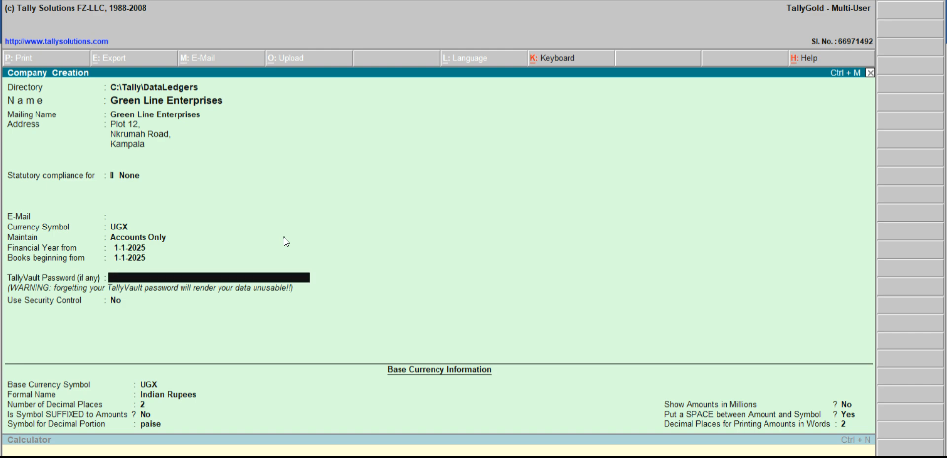
# Set the base currency's formal name to Uganda Shillings, keep the remaining defaults and accept the company creation.
pyautogui.press('Return')
pyautogui.press('Return')
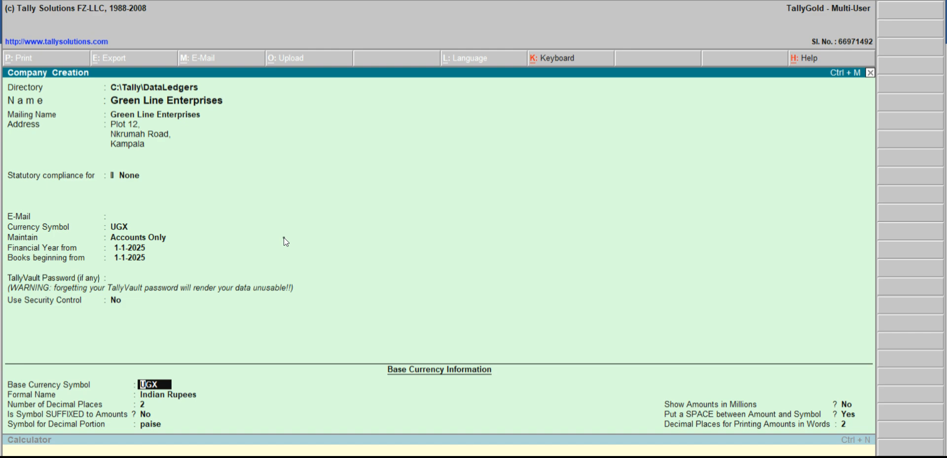
pyautogui.press('Return')
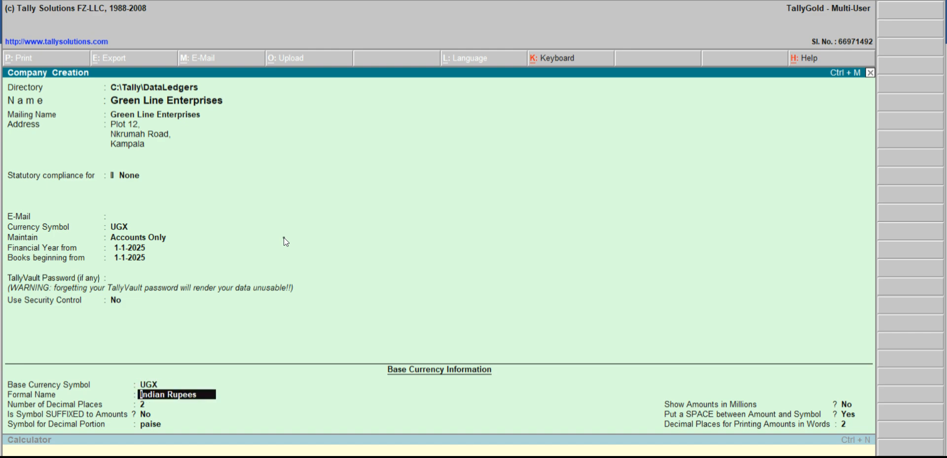
pyautogui.write('Uganda Shilling')
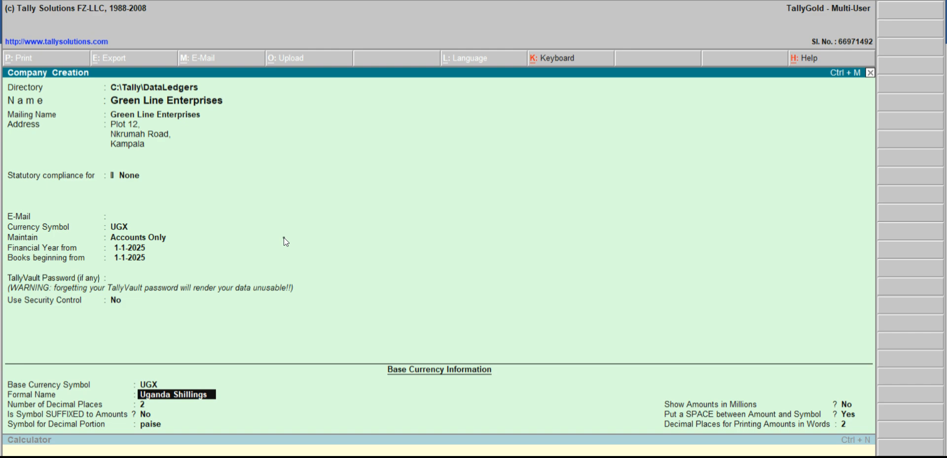
pyautogui.write('s')
pyautogui.press('Return')
pyautogui.press('Return')
pyautogui.press('Return')
pyautogui.press('Return')
pyautogui.press('Return')
pyautogui.press('Return')
pyautogui.press('Return')
pyautogui.press('Return')
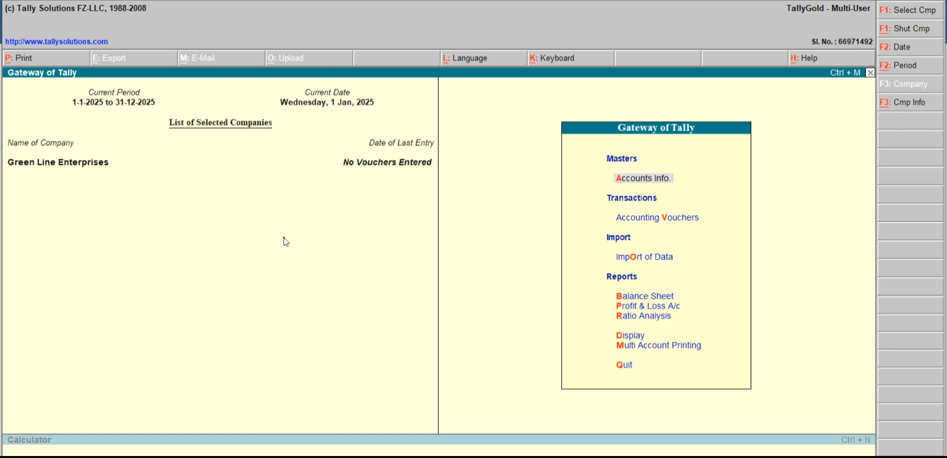
# Examine the Ledgers Exercise table in the Word document for the ledger names, groups and opening balances.
pyautogui.moveTo(378, 455)
pyautogui.click(384, 438)
pyautogui.press('Down')
pyautogui.press('Down')
pyautogui.press('Down')
pyautogui.press('Down')
pyautogui.press('Down')
pyautogui.press('Down')
pyautogui.press('Down')
pyautogui.press('Down')
pyautogui.press('Down')
pyautogui.press('Down')
pyautogui.press('Down')
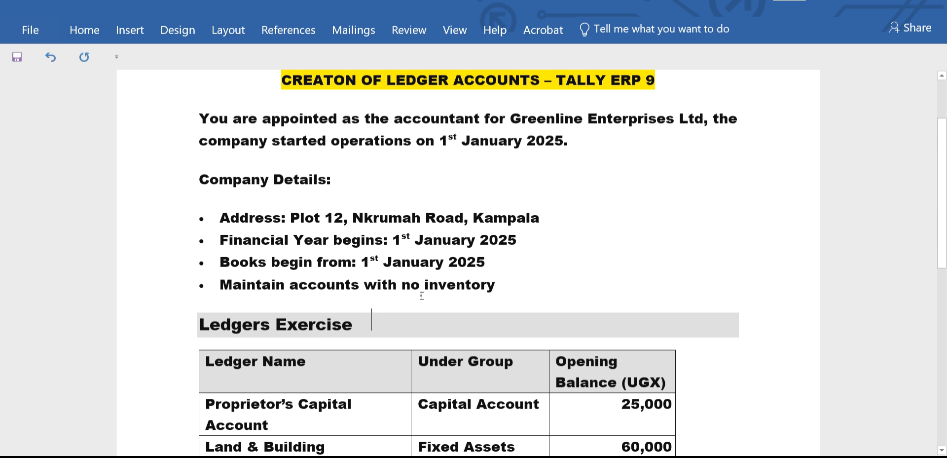
pyautogui.press('Down')
pyautogui.press('Down')
pyautogui.press('Down')
pyautogui.press('Down')
pyautogui.press('Down')
pyautogui.press('Down')
pyautogui.press('Down')
pyautogui.press('Down')
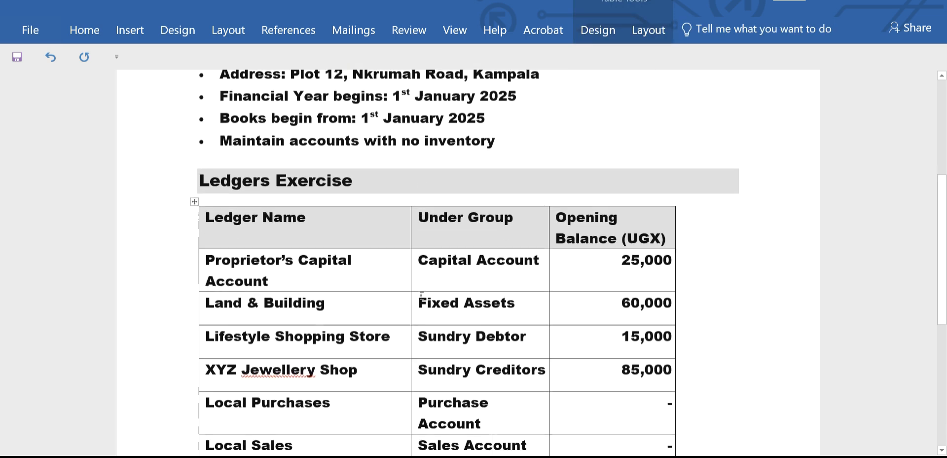
pyautogui.press('Down')
pyautogui.press('Down')
pyautogui.press('Down')
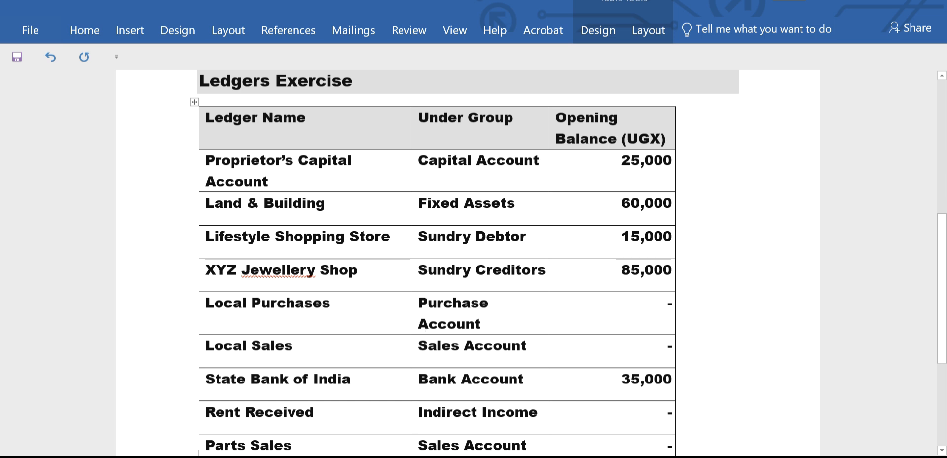
# Switch to Tally and open the creation form for a single ledger in the accounts masters.
pyautogui.click(399, 424)
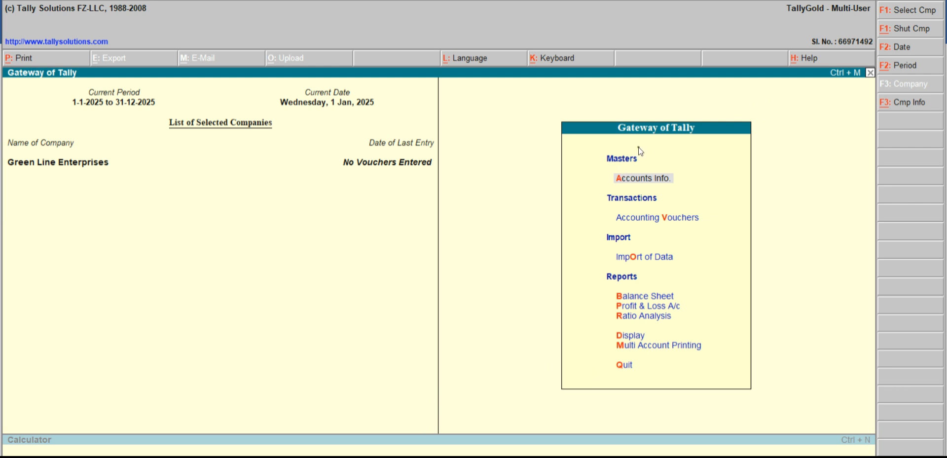
pyautogui.click(643, 178)
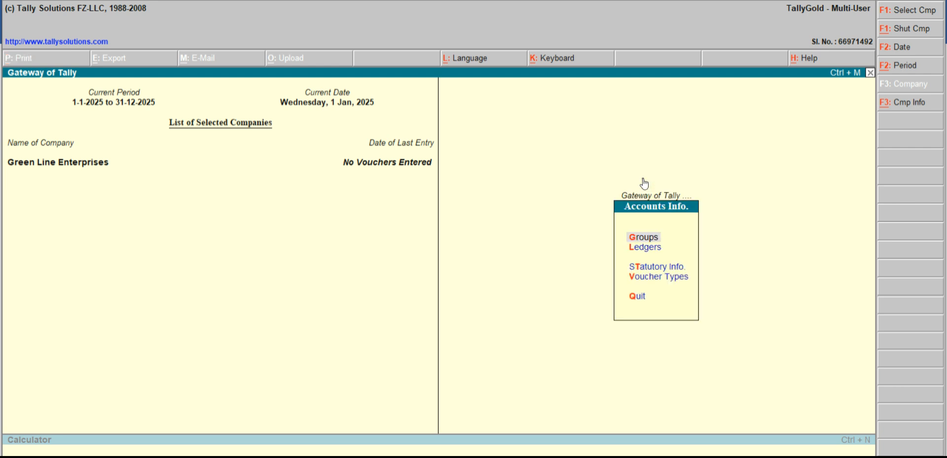
pyautogui.press('Return')
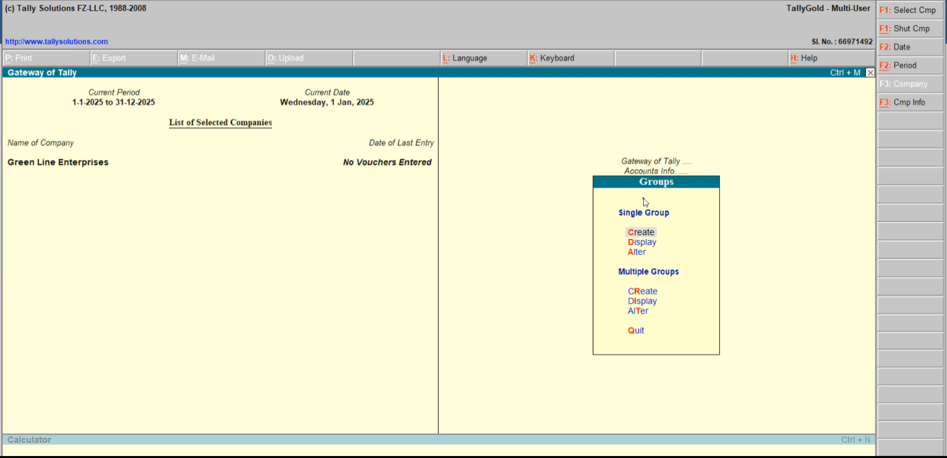
pyautogui.press('Escape')
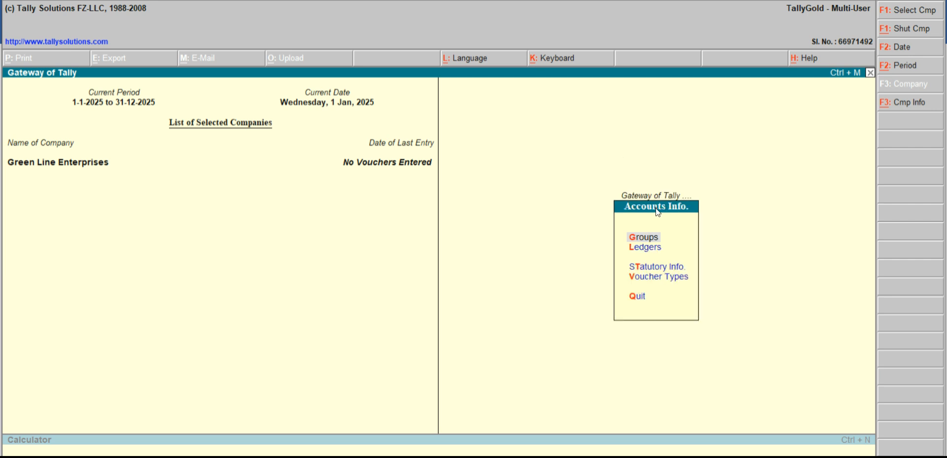
pyautogui.click(647, 251)
pyautogui.click(647, 251)
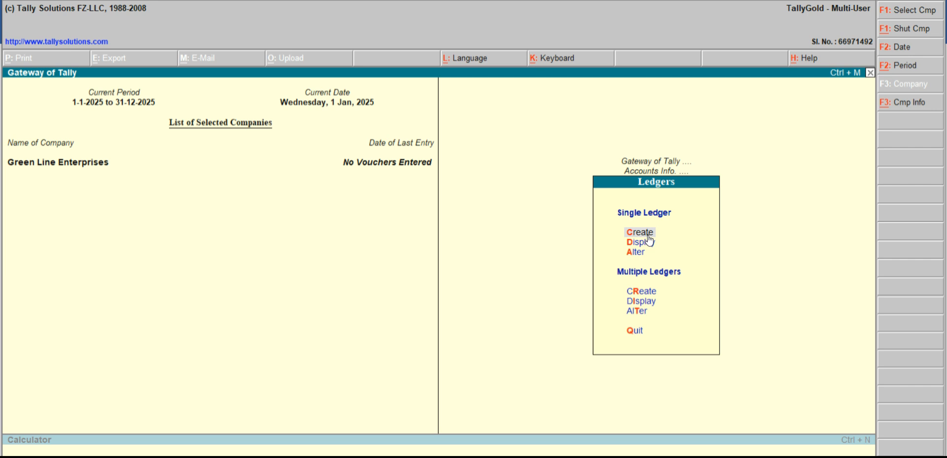
pyautogui.click(646, 235)
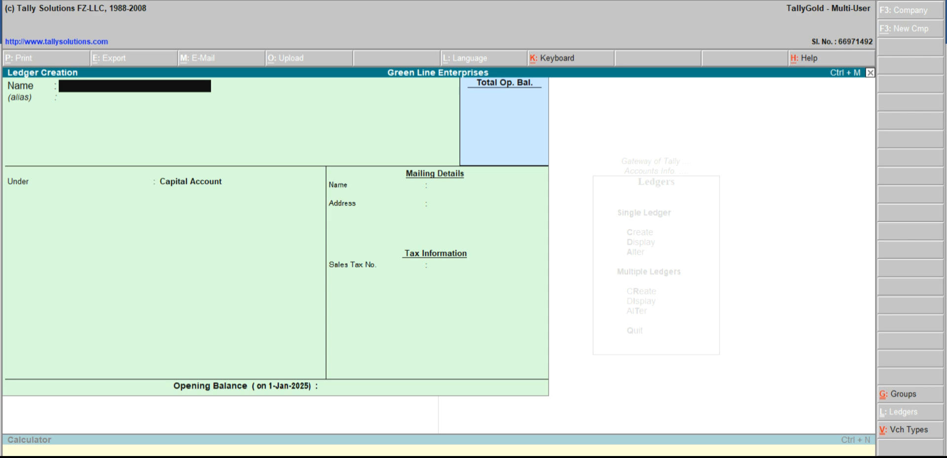
# Check the exercise table in Word and name the new Tally ledger Prioprietor Capital Account, leaving the alias blank.
pyautogui.click(392, 434)
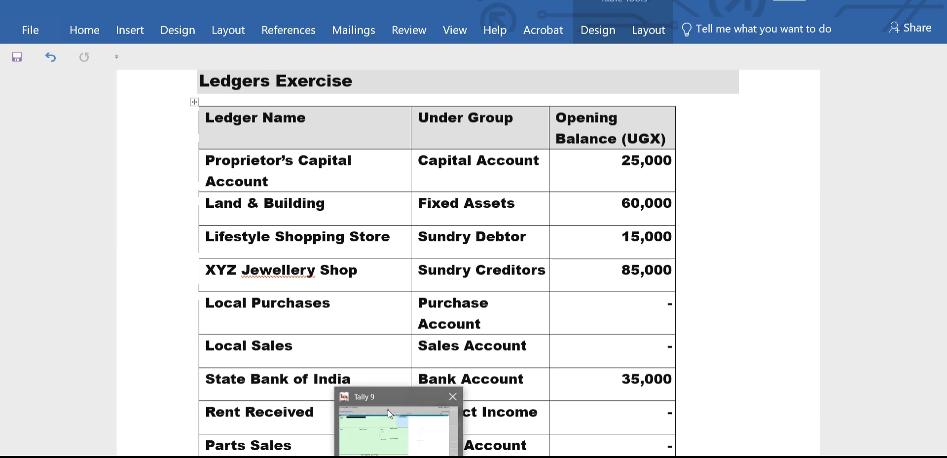
pyautogui.click(388, 410)
pyautogui.write('Pr')
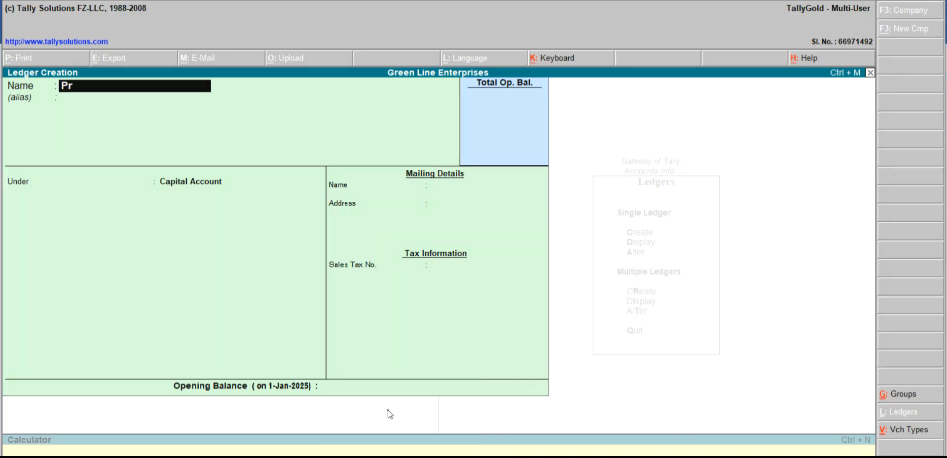
pyautogui.write('iopp')
pyautogui.write('rietor')
pyautogui.write(' Capit')
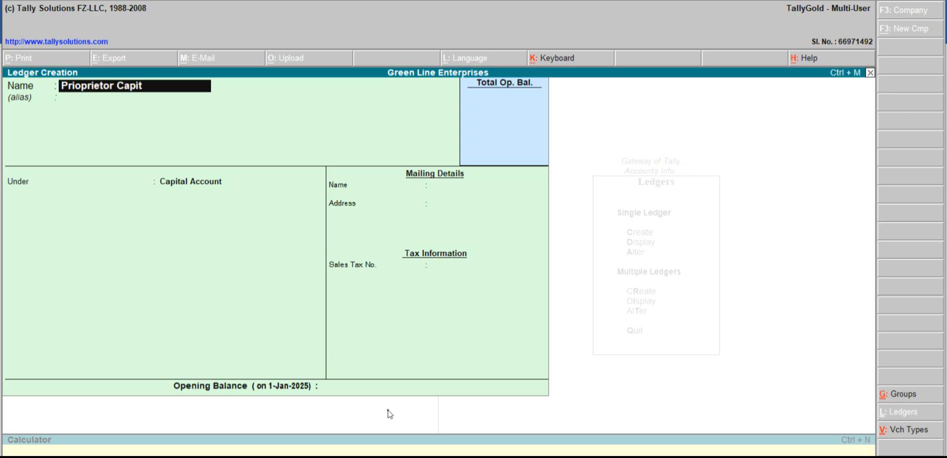
pyautogui.write('al AV')
pyautogui.press('BackSpace')
pyautogui.write('CC')
pyautogui.press('BackSpace')
pyautogui.press('BackSpace')
pyautogui.write('ccount')
pyautogui.press('Return')
pyautogui.press('Return')
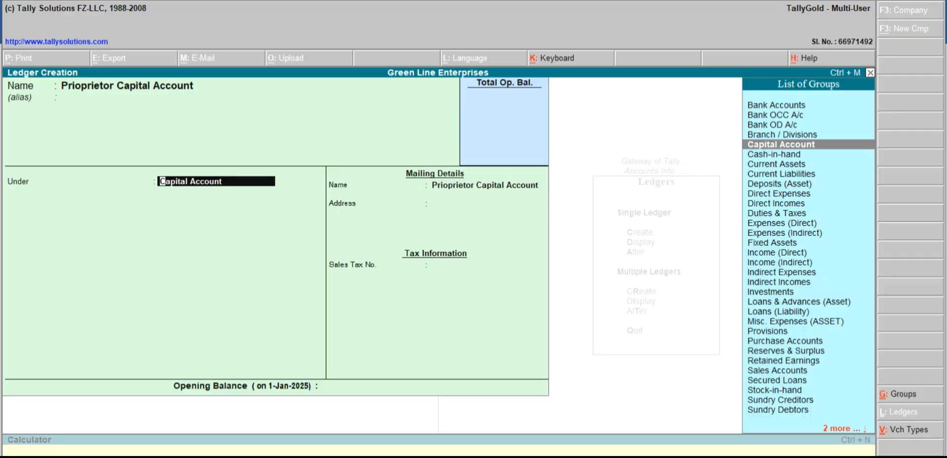
# Check the ledger's group in Word, place it under Capital Account and keep the default mailing and tax details.
pyautogui.hotkey('alt', 'Tab')
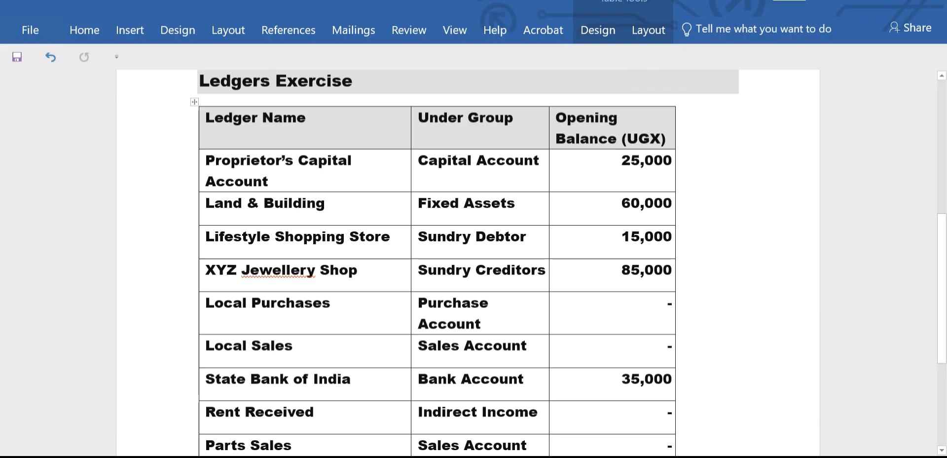
pyautogui.hotkey('alt', 'Tab')
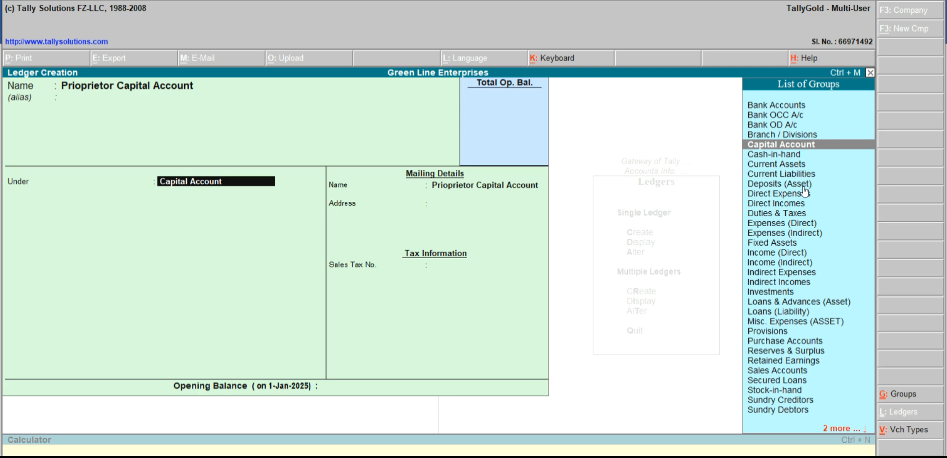
pyautogui.click(777, 143)
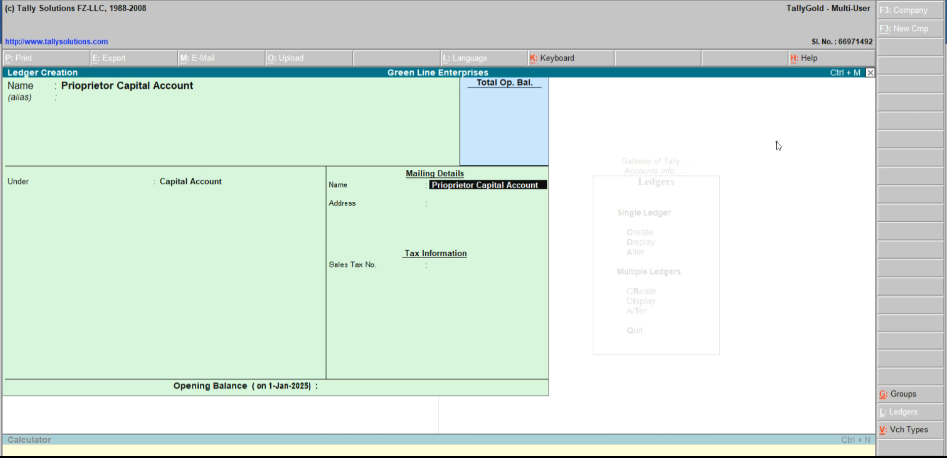
pyautogui.press('Return')
pyautogui.press('Return')
pyautogui.press('Return')
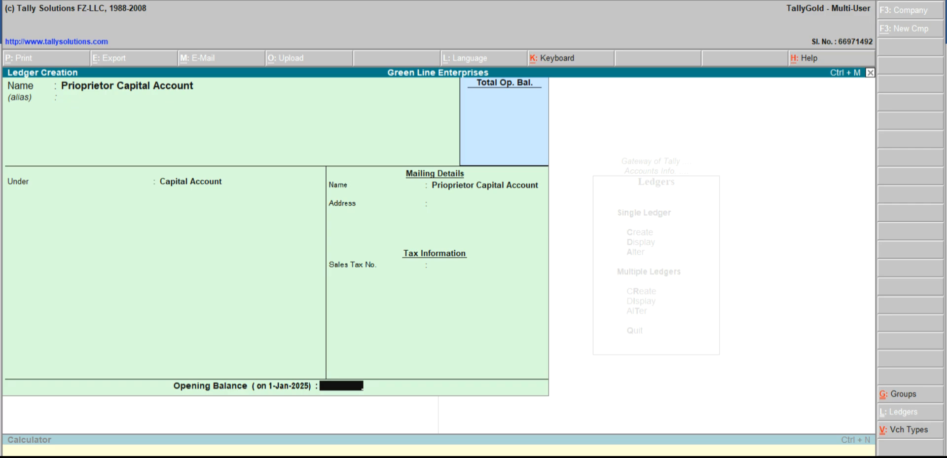
# Look up the capital ledger's opening balance in Word, enter 25,000 Cr in Tally and accept the ledger.
pyautogui.click(385, 444)
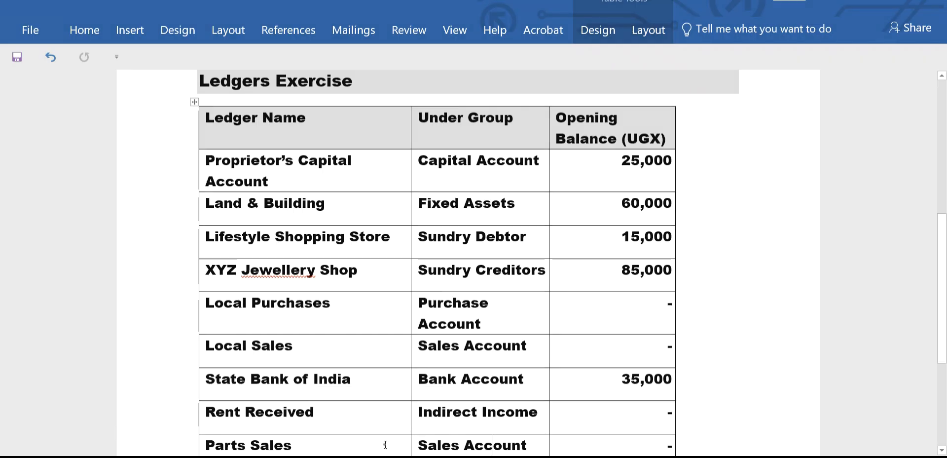
pyautogui.moveTo(398, 456)
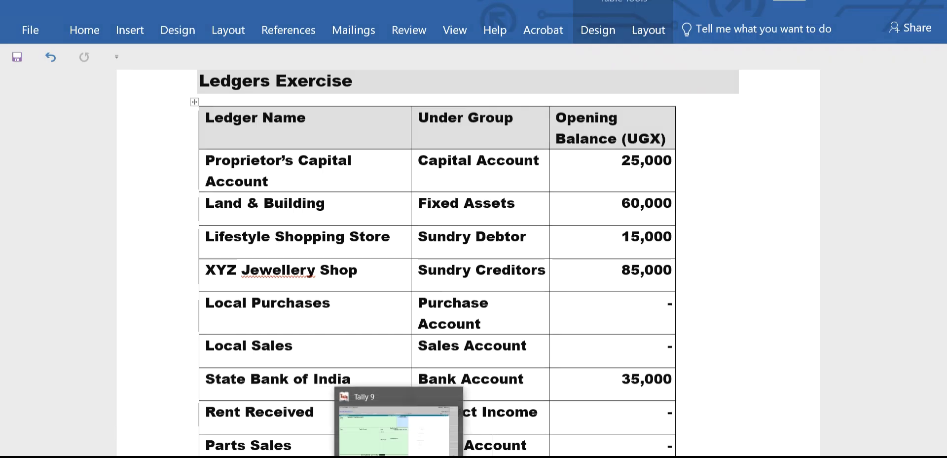
pyautogui.click(394, 430)
pyautogui.write('25000')
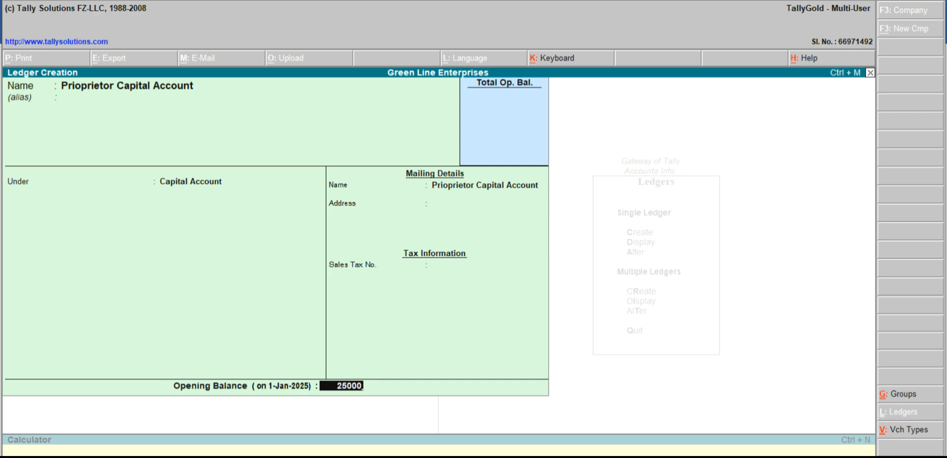
pyautogui.press('Return')
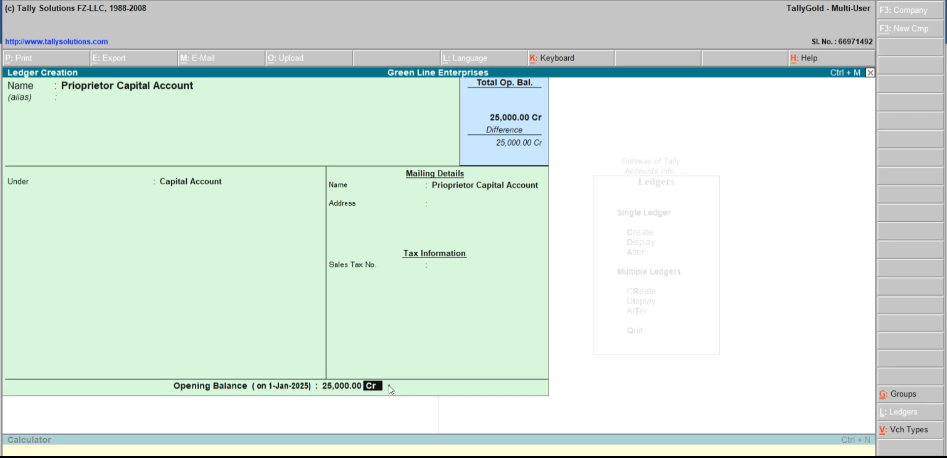
pyautogui.press('Return')
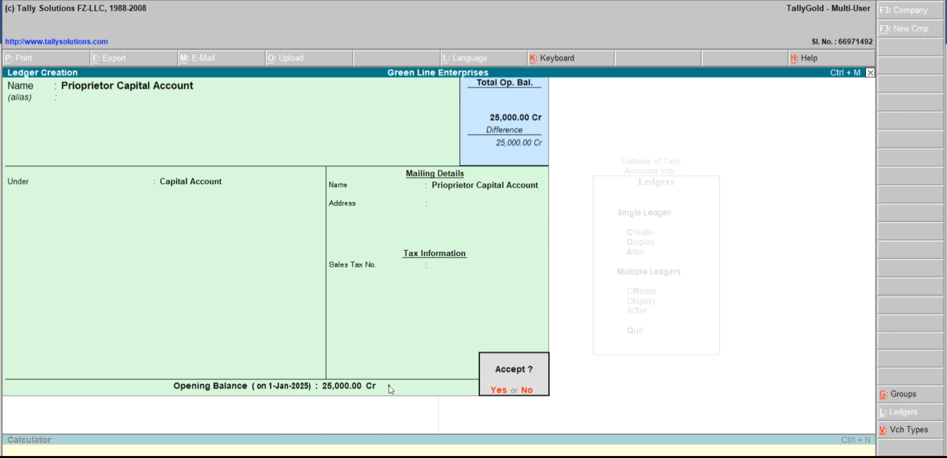
pyautogui.press('Return')
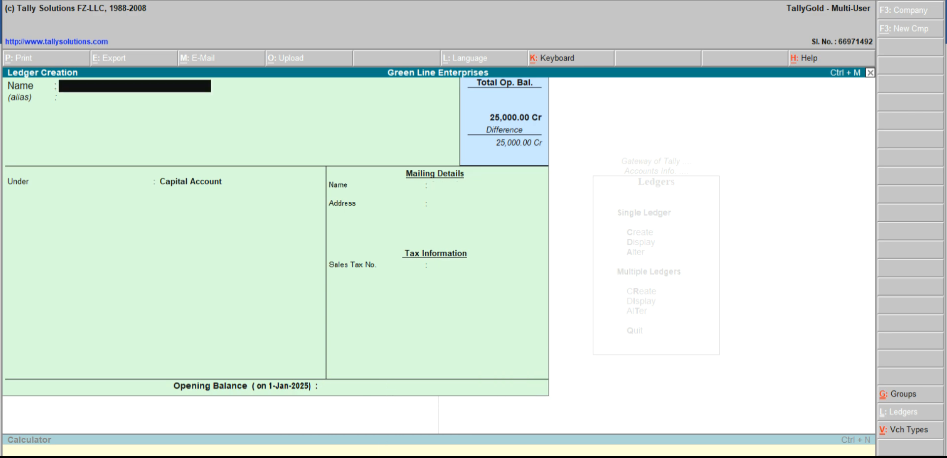
# Check the next exercise entry in Word and name the new Tally ledger Land & Buildings, without an alias, under Fixed Assets.
pyautogui.click(379, 449)
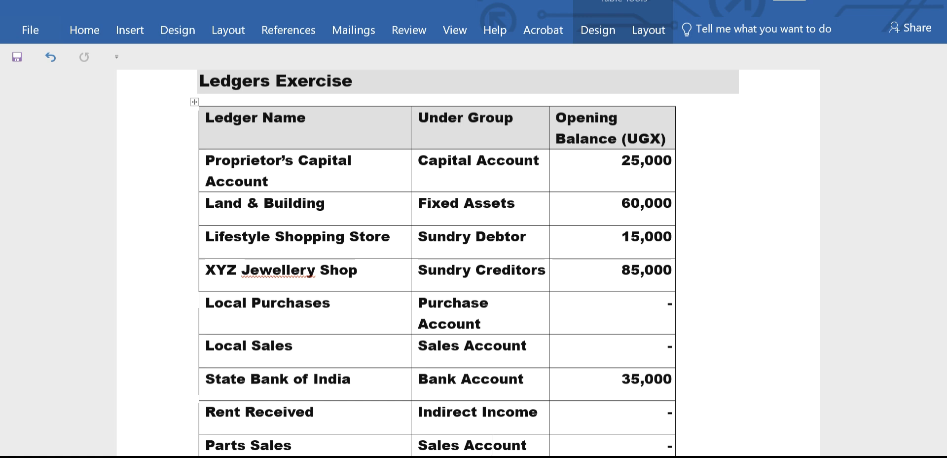
pyautogui.click(412, 454)
pyautogui.write('Land & Buildings')
pyautogui.press('Return')
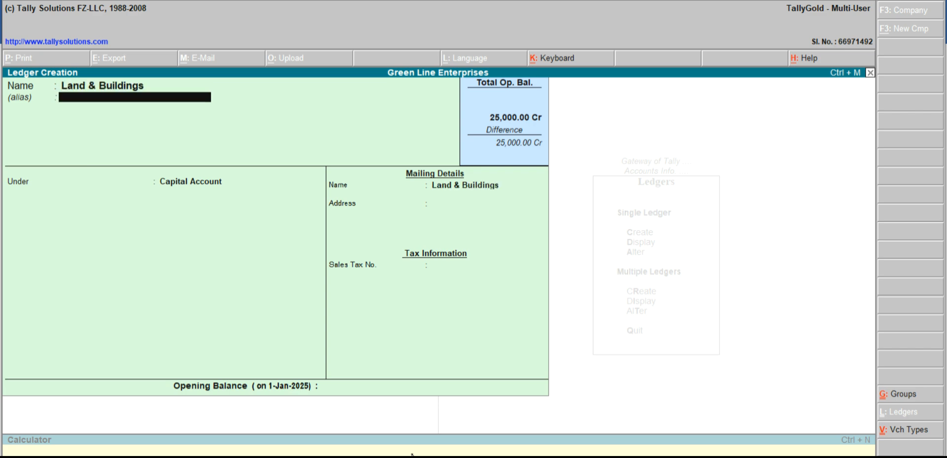
pyautogui.press('Return')
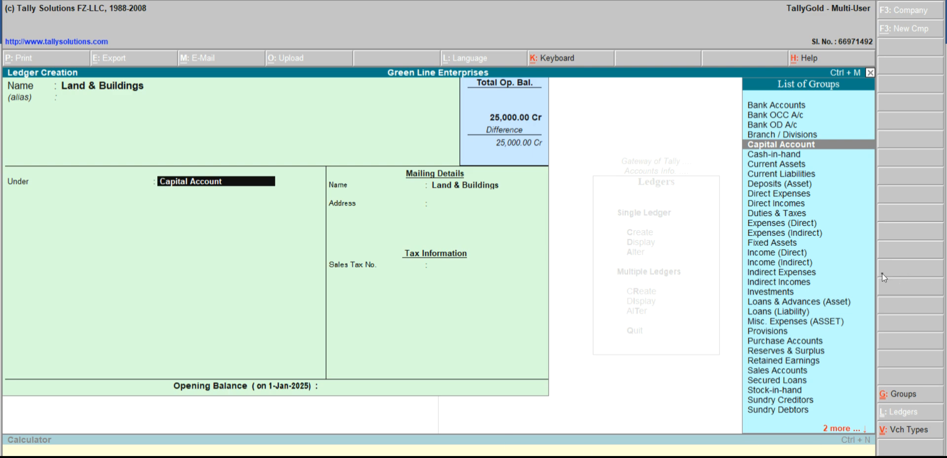
pyautogui.click(790, 244)
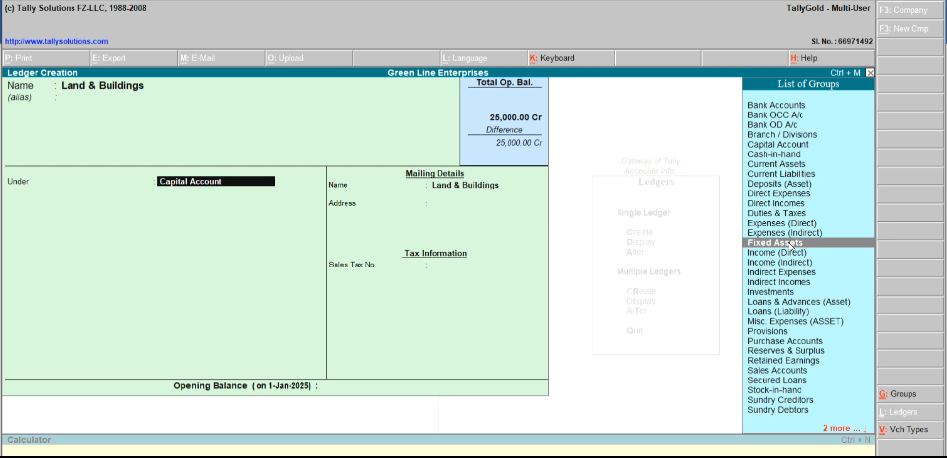
pyautogui.click(790, 244)
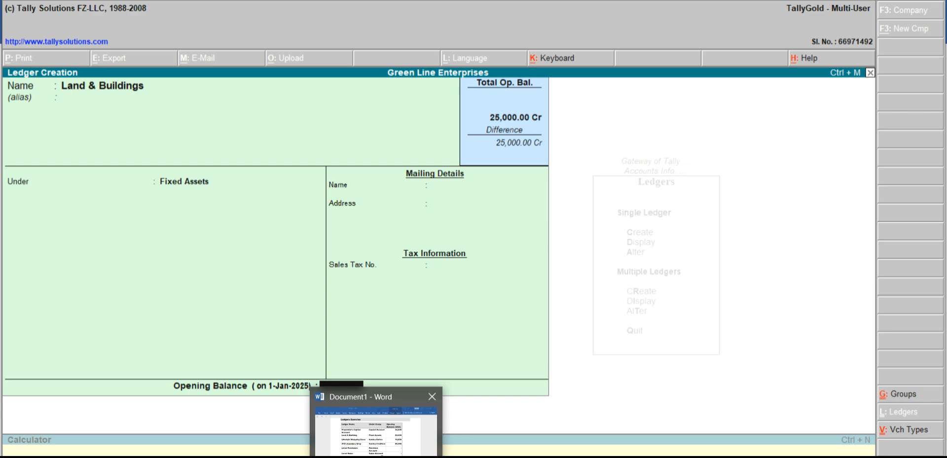
# Look up the Land & Buildings opening balance in Word, enter 60,000 Dr in Tally and accept the ledger.
pyautogui.click(387, 434)
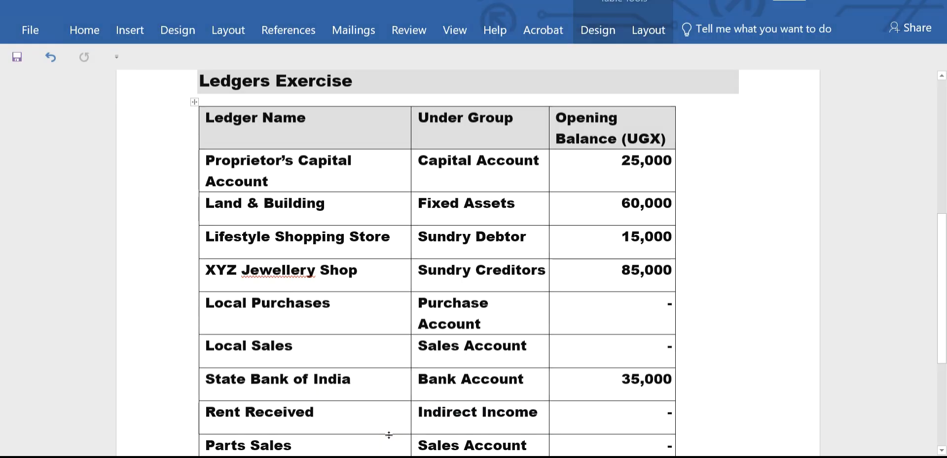
pyautogui.click(415, 452)
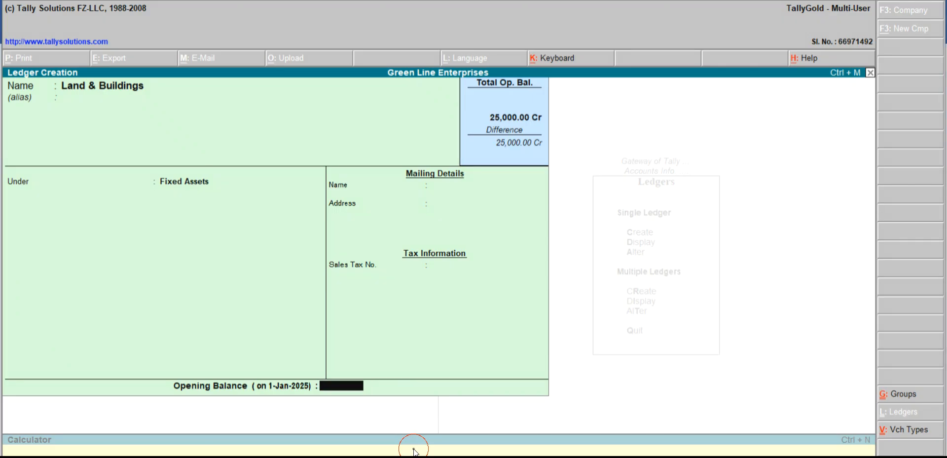
pyautogui.write('60000')
pyautogui.press('Return')
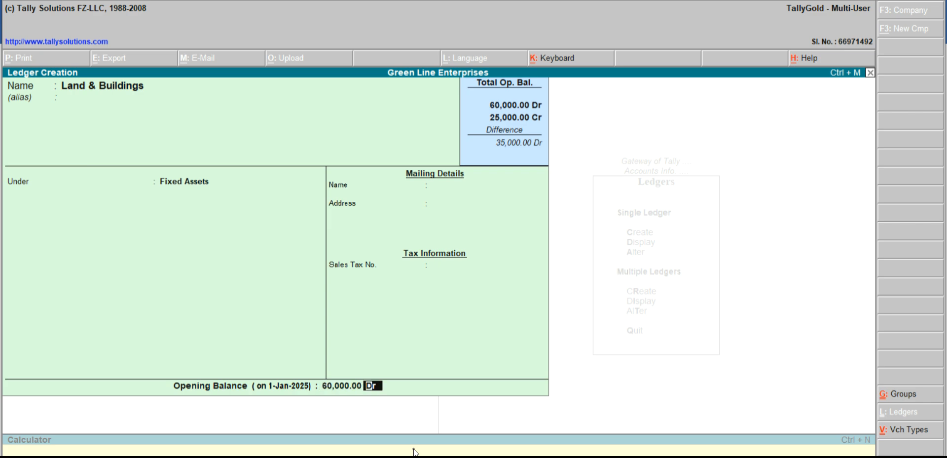
pyautogui.press('Return')
pyautogui.press('Return')
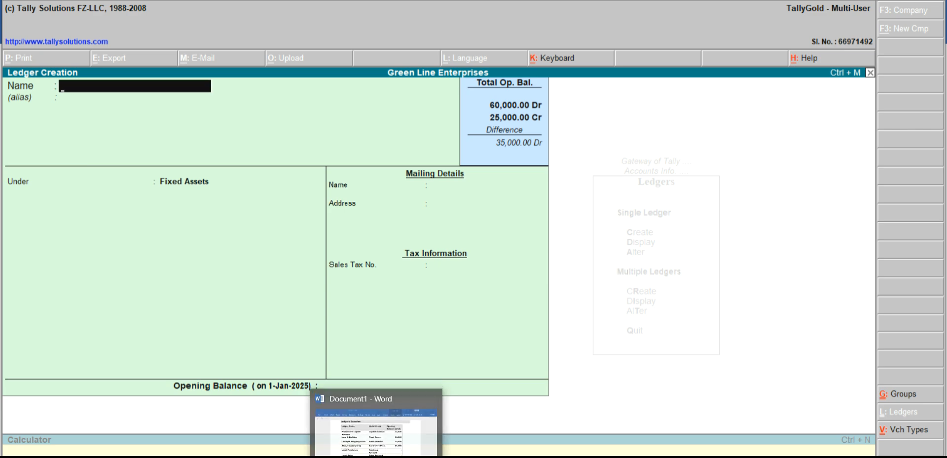
# Check the next exercise entry in Word and name the new Tally ledger Life Style Shopping Store, leaving the alias blank.
pyautogui.click(384, 449)
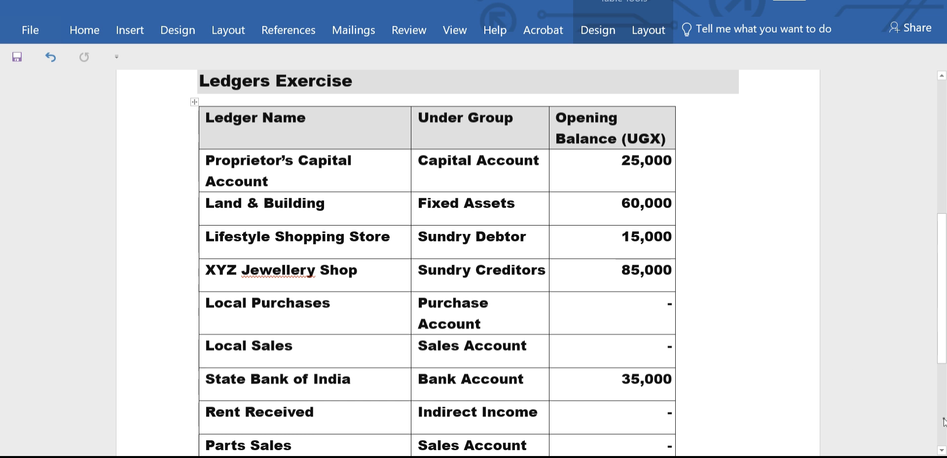
pyautogui.click(941, 450)
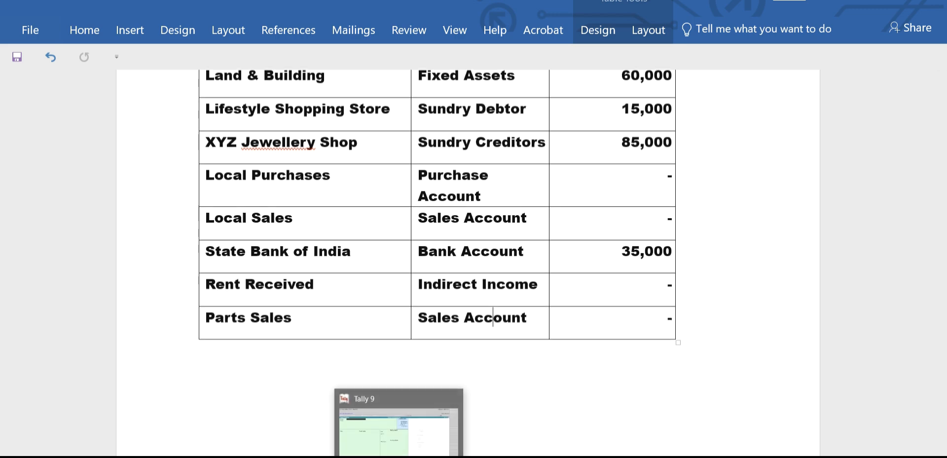
pyautogui.click(404, 440)
pyautogui.write('Lif')
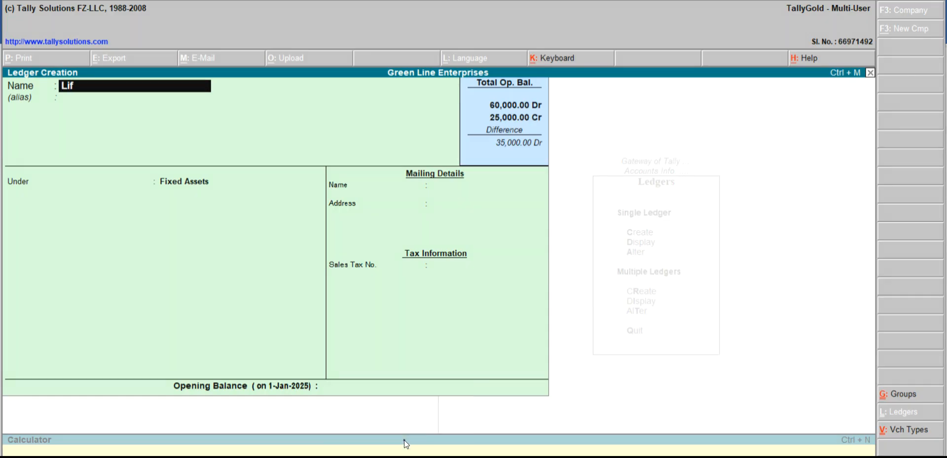
pyautogui.write('e Style Shopping Store')
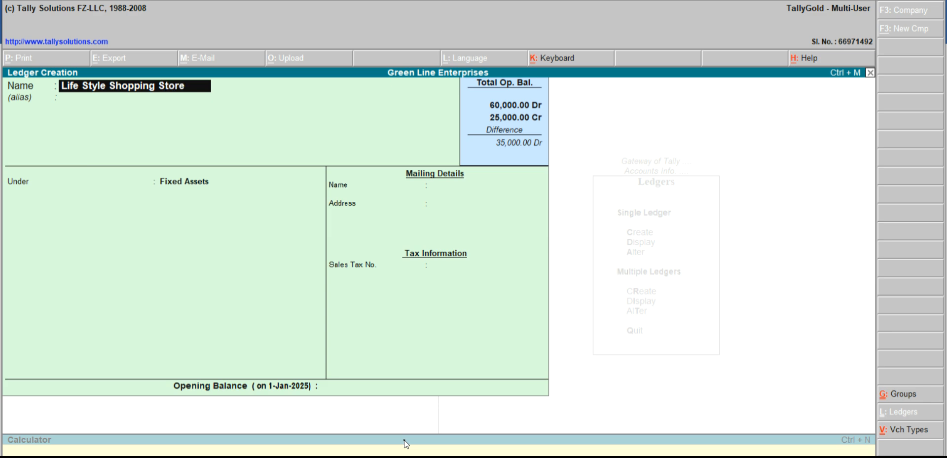
pyautogui.press('Return')
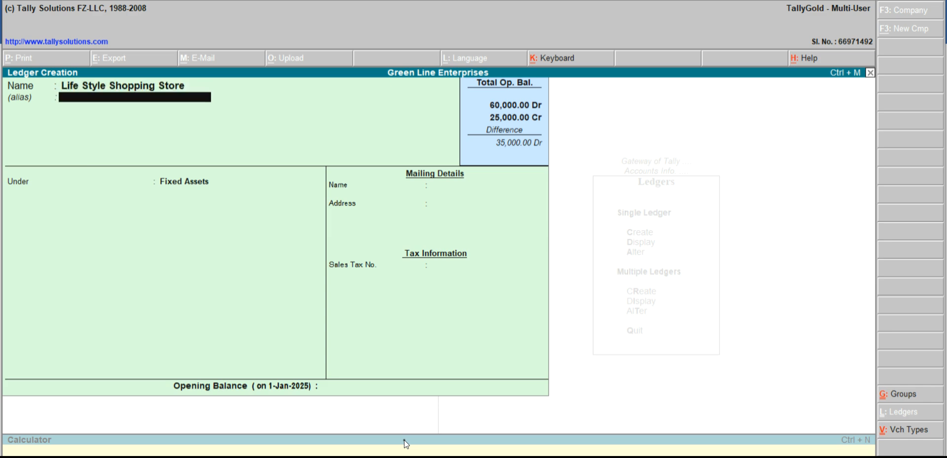
pyautogui.press('Return')
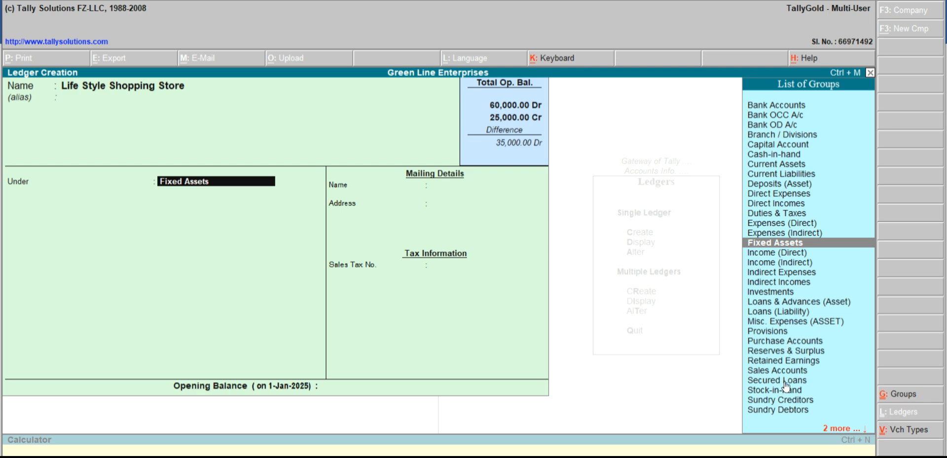
# Place the Life Style Shopping Store ledger under Sundry Debtors with bill-by-bill balances set to Yes, leaving credit period, address and tax number blank.
pyautogui.click(785, 410)
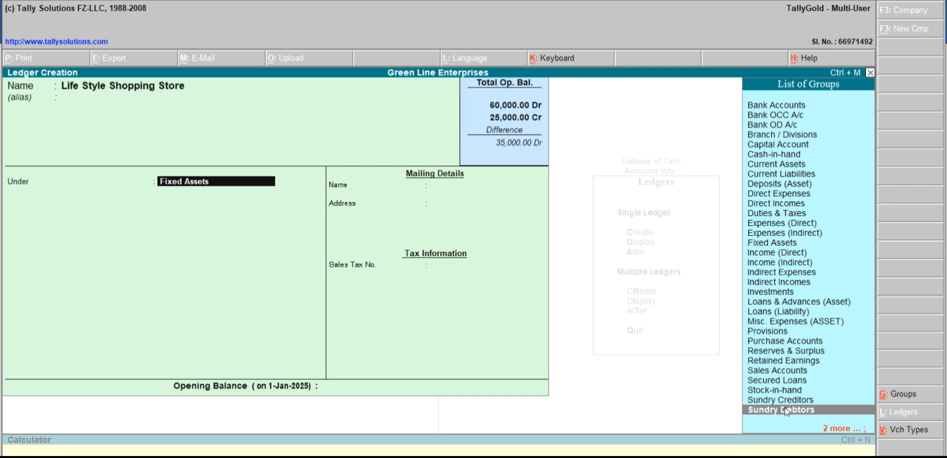
pyautogui.press('Return')
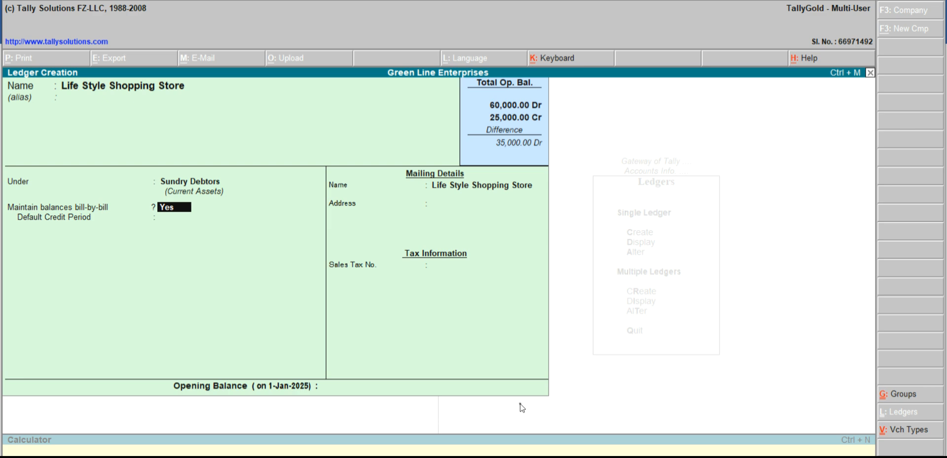
pyautogui.press('Return')
pyautogui.press('Return')
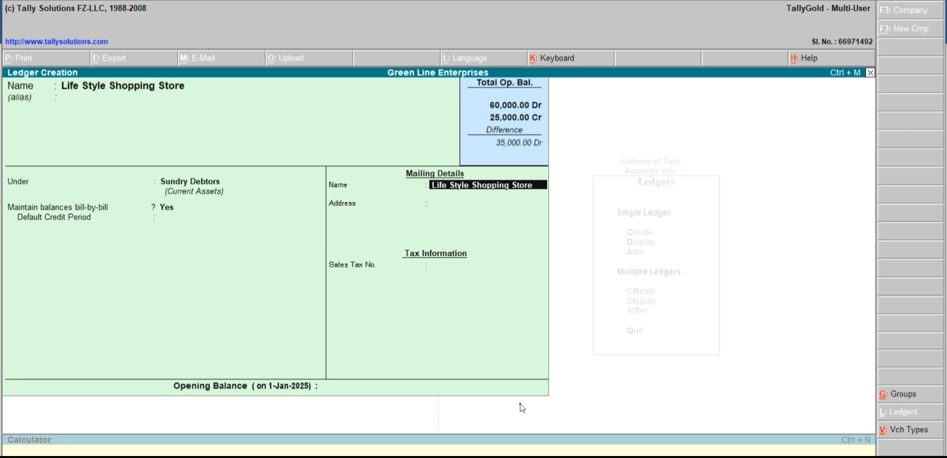
pyautogui.press('Return')
pyautogui.press('Return')
pyautogui.press('Return')
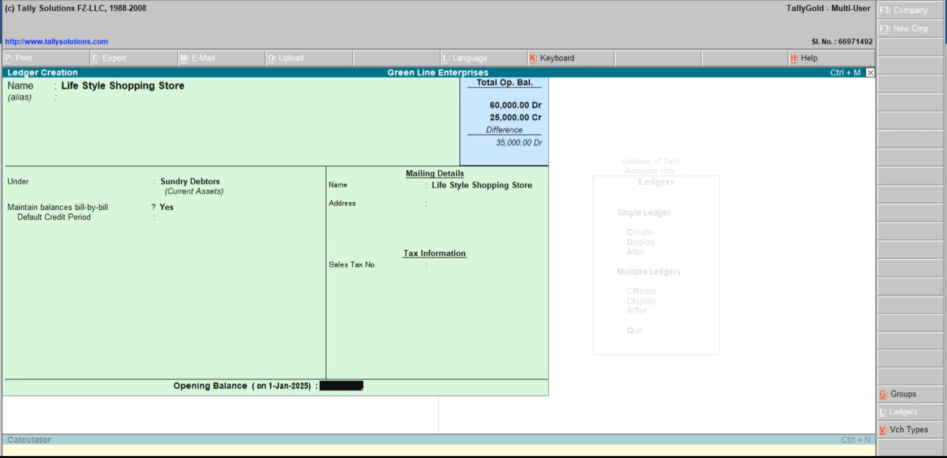
# Look up the Life Style Shopping Store opening balance in Word, enter 15,000 Dr in Tally without bill details and accept the ledger.
pyautogui.click(397, 454)
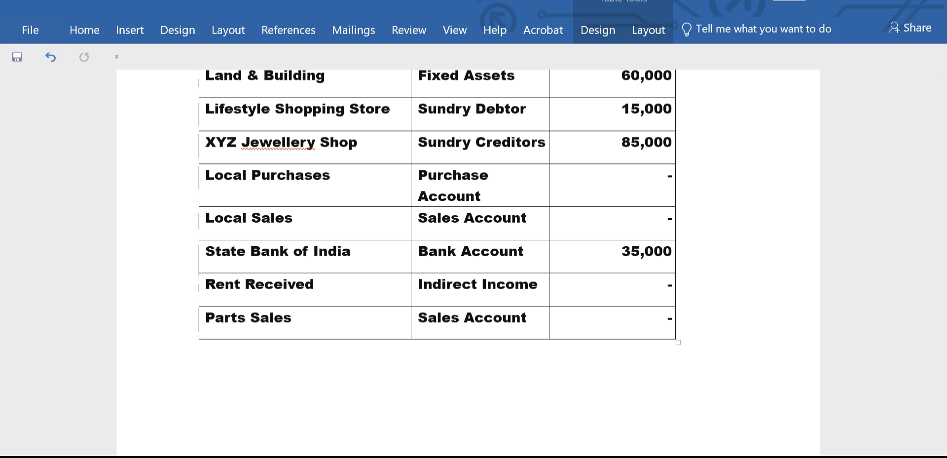
pyautogui.click(403, 454)
pyautogui.write('15000')
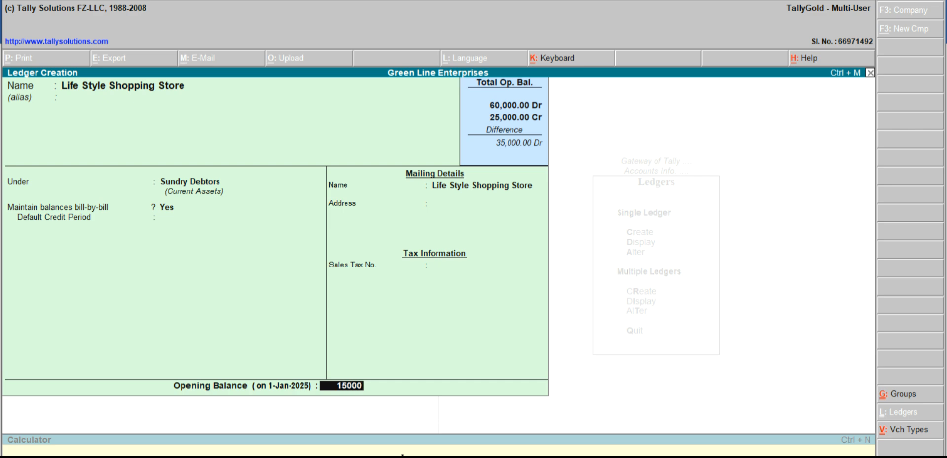
pyautogui.press('Return')
pyautogui.press('Return')
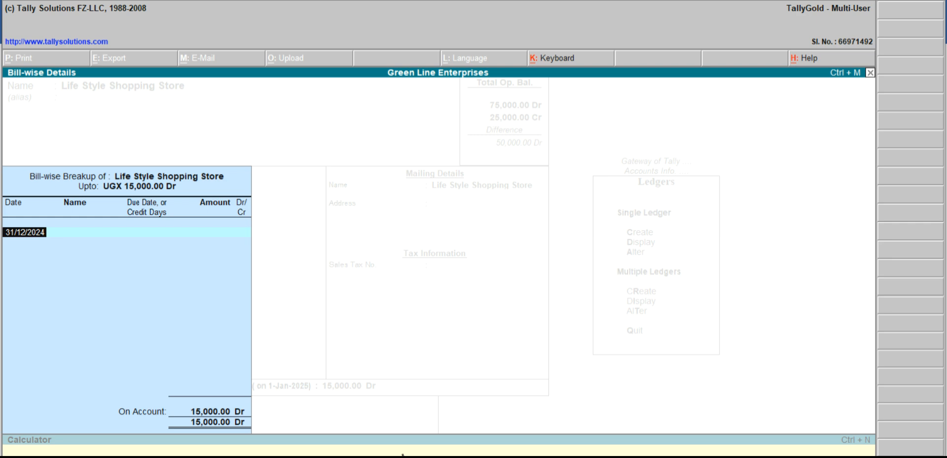
pyautogui.press('Return')
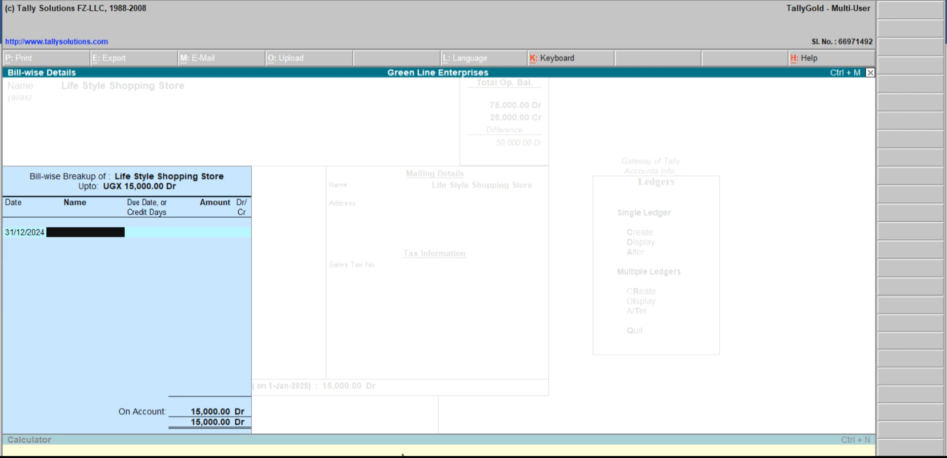
pyautogui.press('Return')
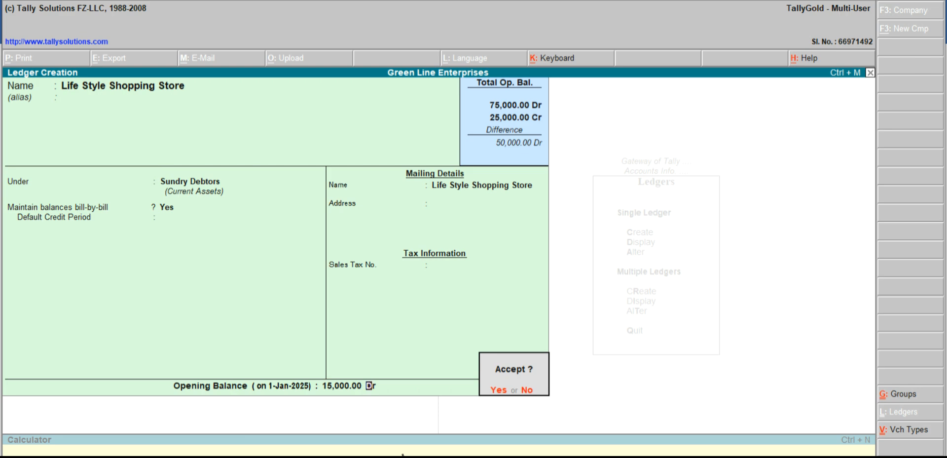
pyautogui.press('Return')
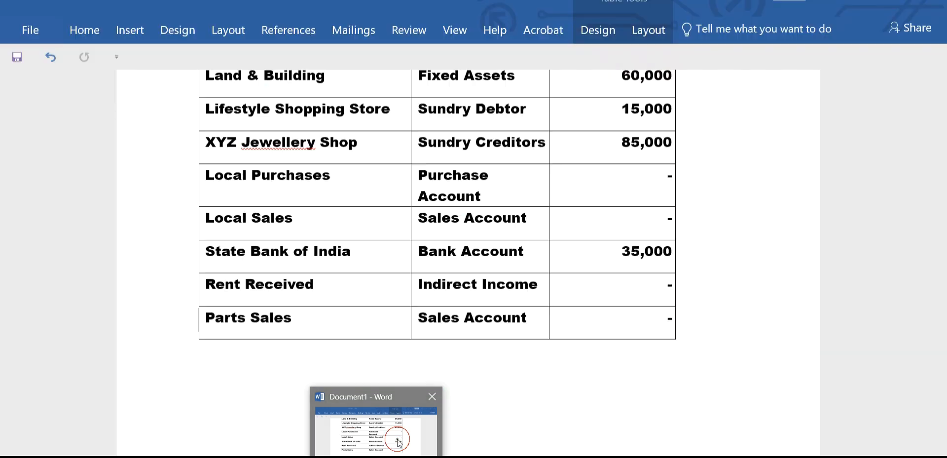
# Check the next exercise entry in Word and name the new Tally ledger XYZ Sundry Jewellery Shop, leaving the alias blank.
pyautogui.click(397, 440)
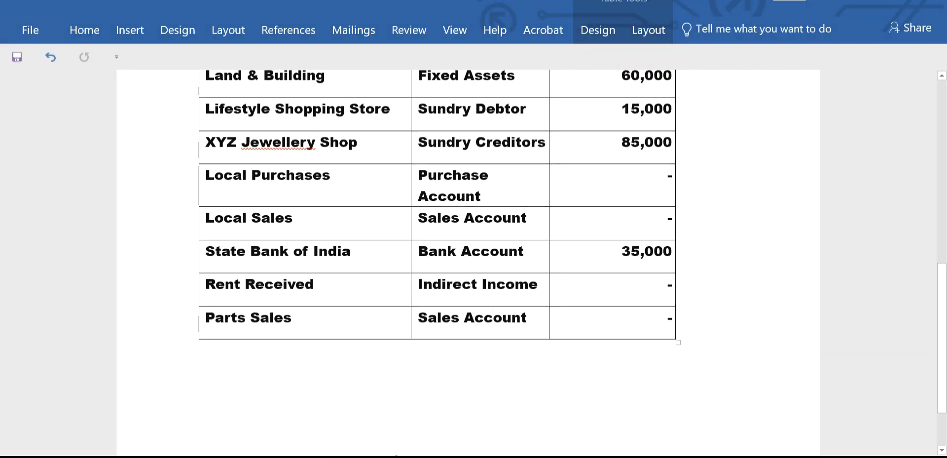
pyautogui.moveTo(397, 456)
pyautogui.click(413, 441)
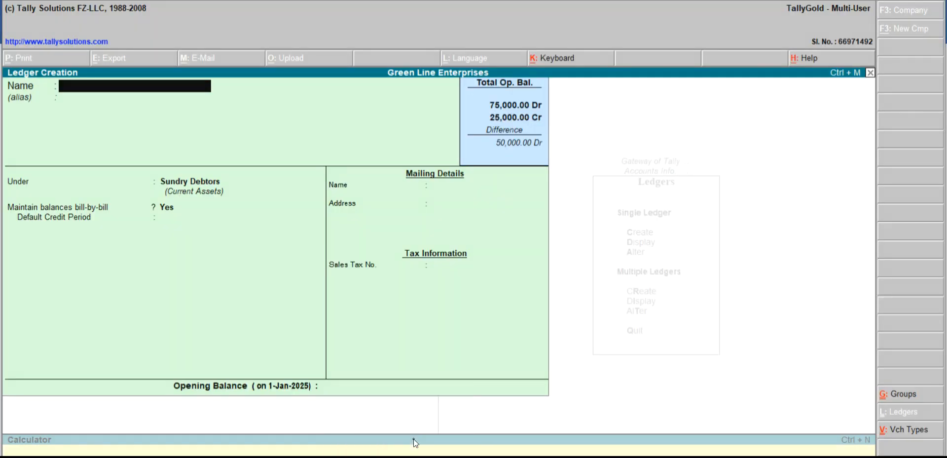
pyautogui.write('XYZ Sundry Je')
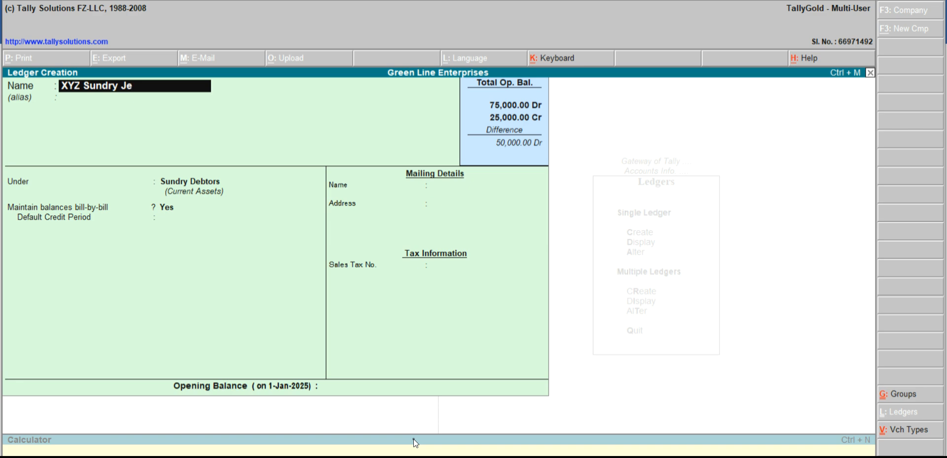
pyautogui.write('wellery Shop')
pyautogui.press('Return')
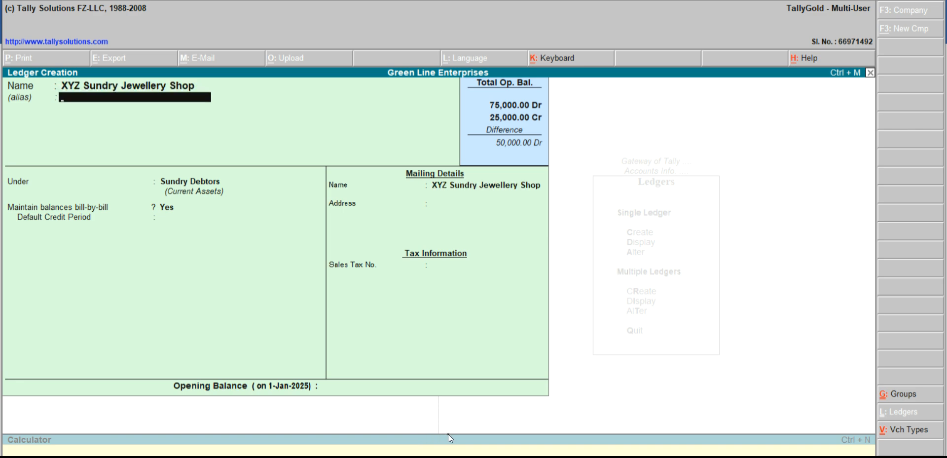
pyautogui.press('Return')
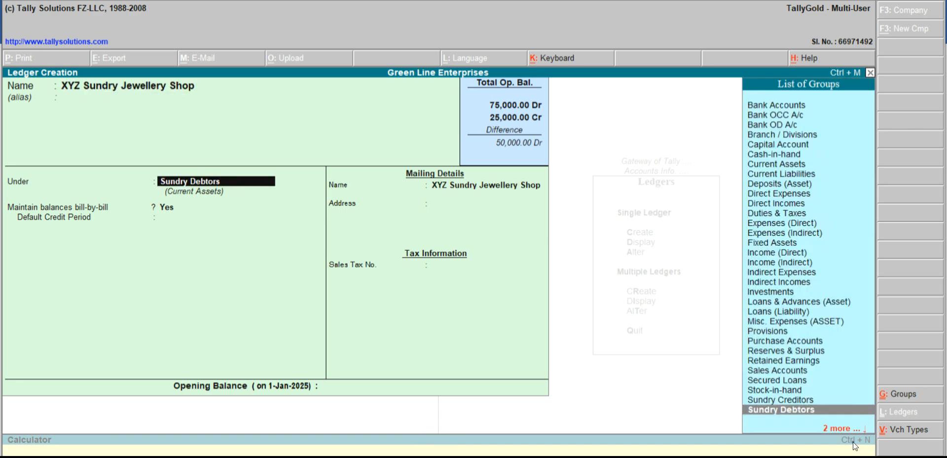
# Place the jewellery shop ledger under Sundry Creditors with bill-by-bill balances set to Yes, leaving credit period, address and tax number blank.
pyautogui.click(807, 398)
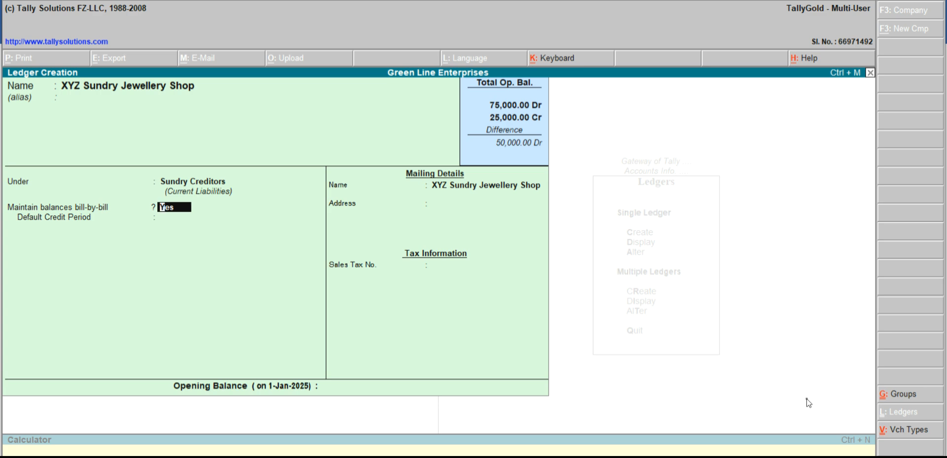
pyautogui.press('Return')
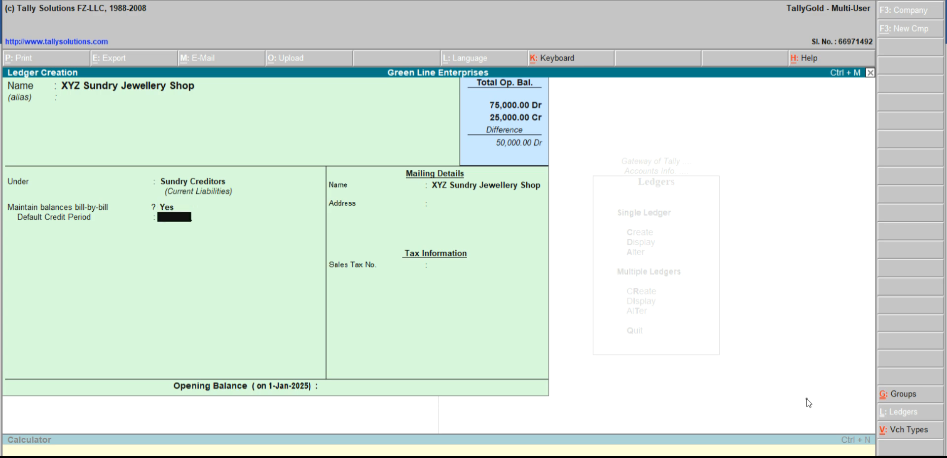
pyautogui.press('Return')
pyautogui.press('Return')
pyautogui.press('Return')
pyautogui.press('Return')
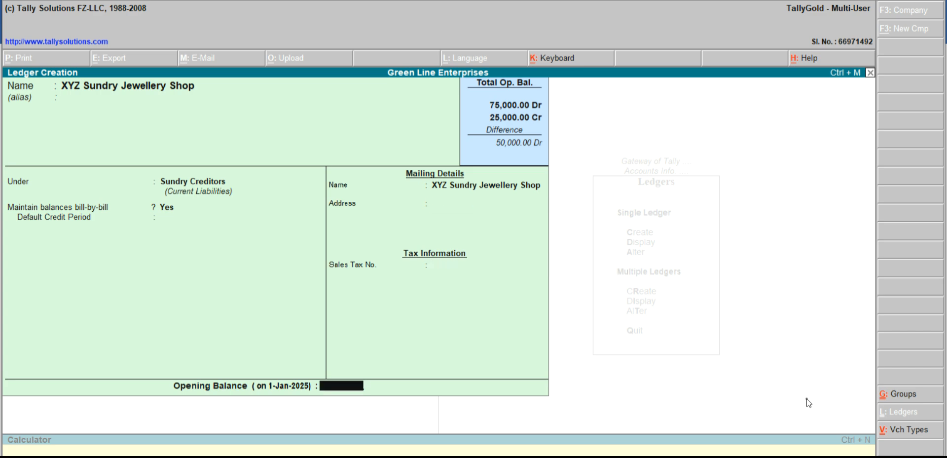
pyautogui.press('Return')
pyautogui.press('Escape')
# Look up the jewellery shop's opening balance in Word, enter 85,000 Cr in Tally without bill details and accept the ledger.
pyautogui.click(382, 447)
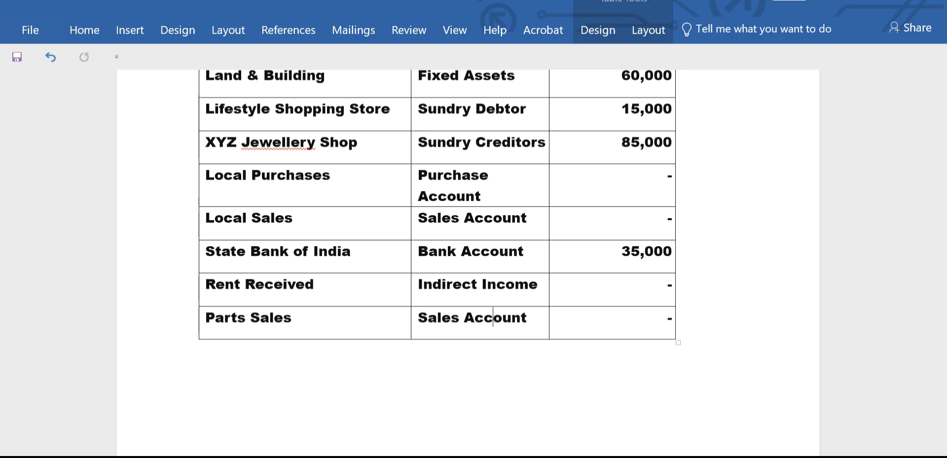
pyautogui.click(385, 456)
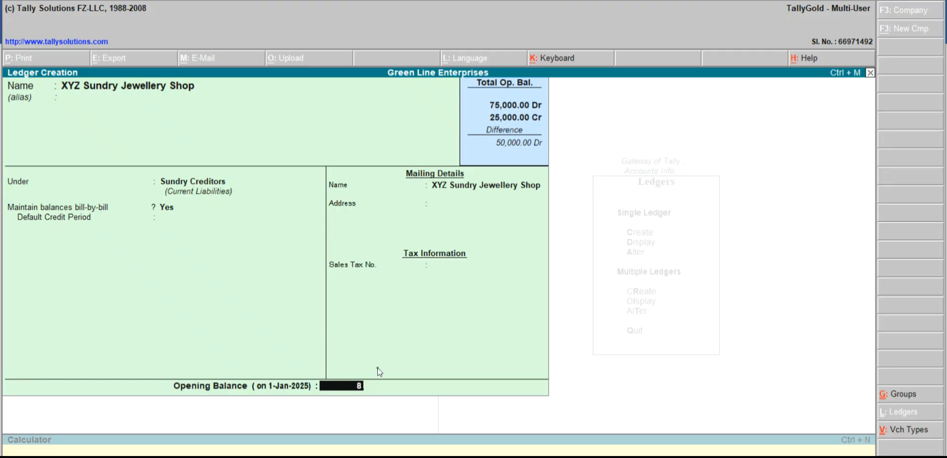
pyautogui.write('000')
pyautogui.press('Return')
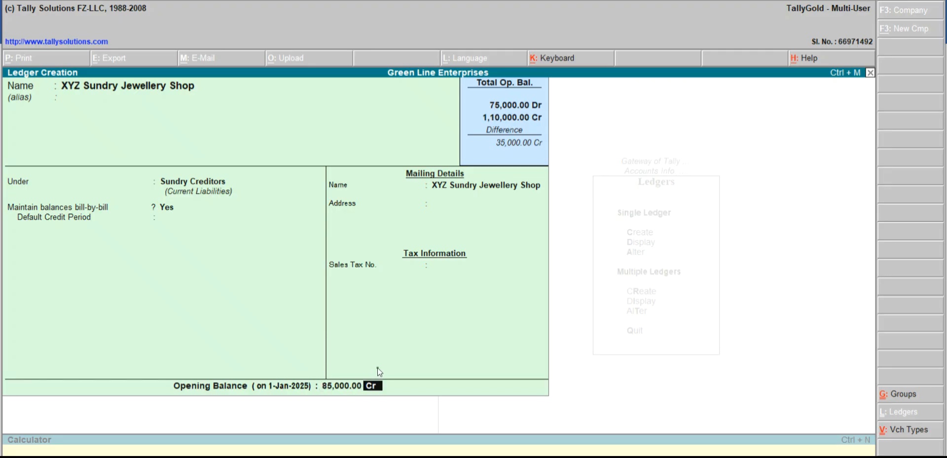
pyautogui.press('Return')
pyautogui.press('Return')
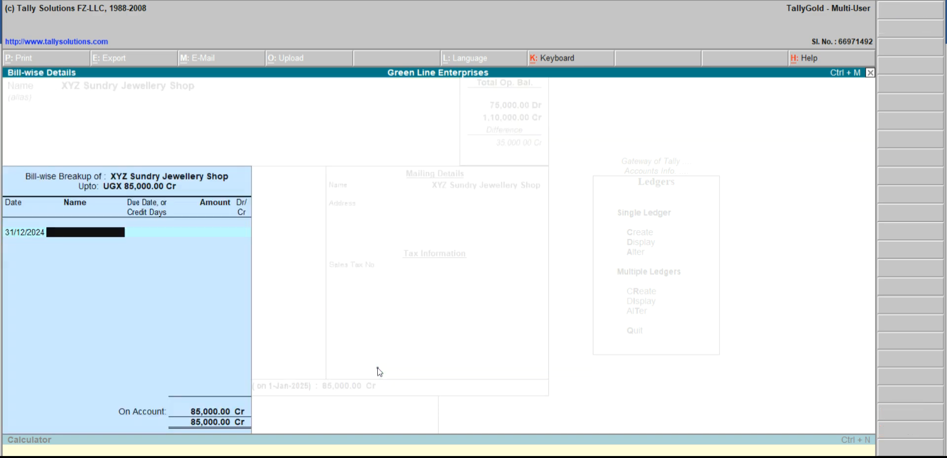
pyautogui.press('Return')
pyautogui.press('Return')
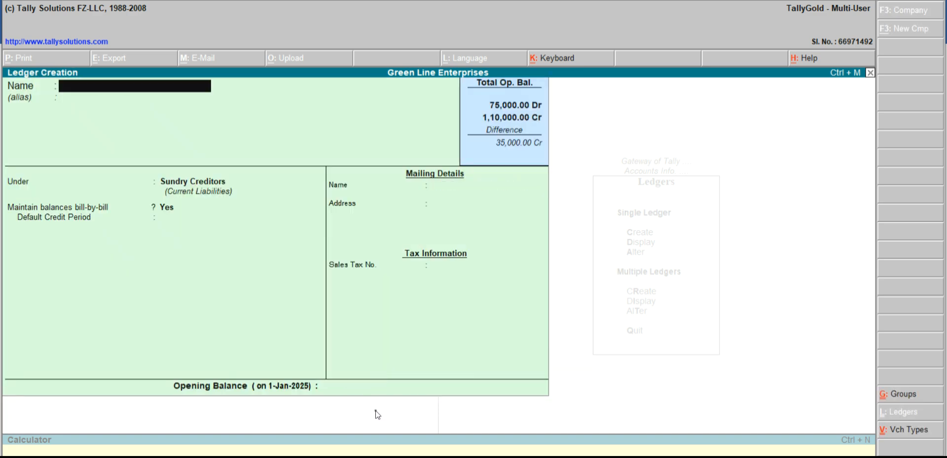
# Check the next exercise entry in Word and name the new Tally ledger Local Purchases, without an alias, under Purchase Accounts.
pyautogui.click(378, 451)
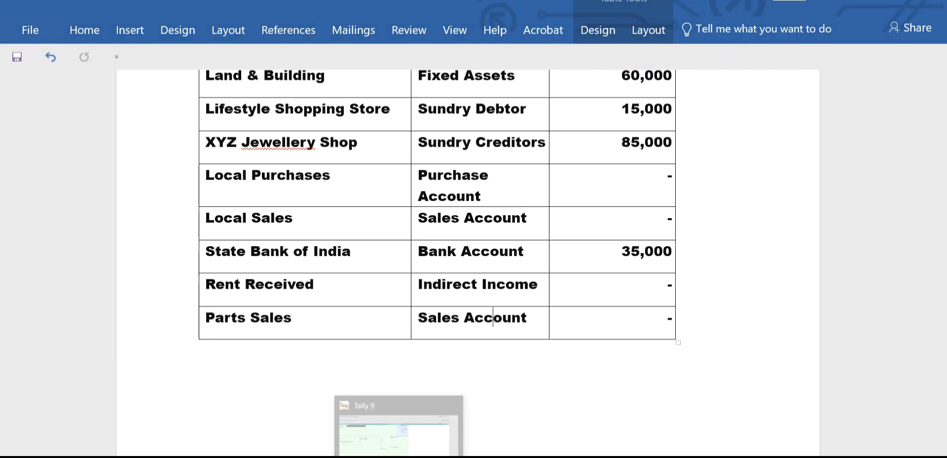
pyautogui.click(409, 447)
pyautogui.write('Lo')
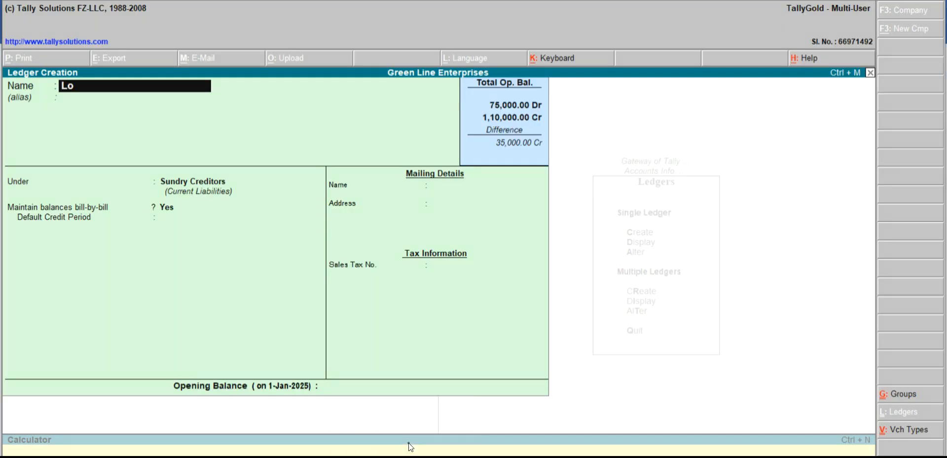
pyautogui.write('cal Purchases')
pyautogui.press('Return')
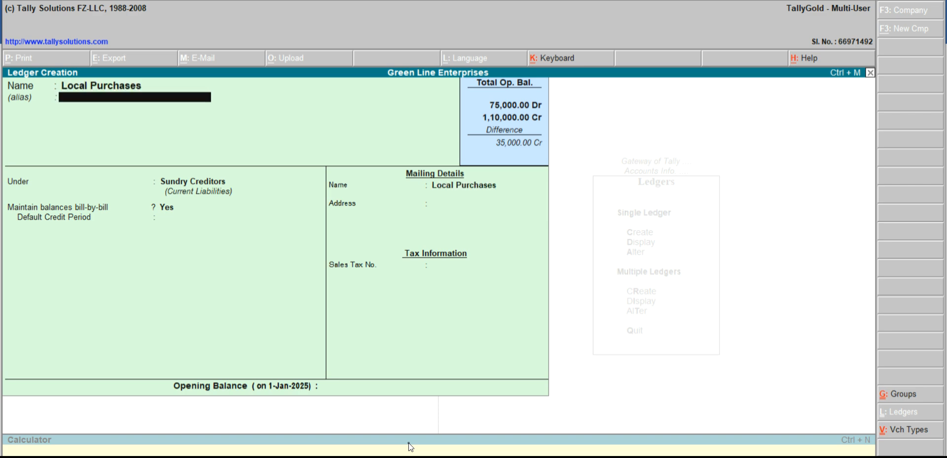
pyautogui.press('Return')
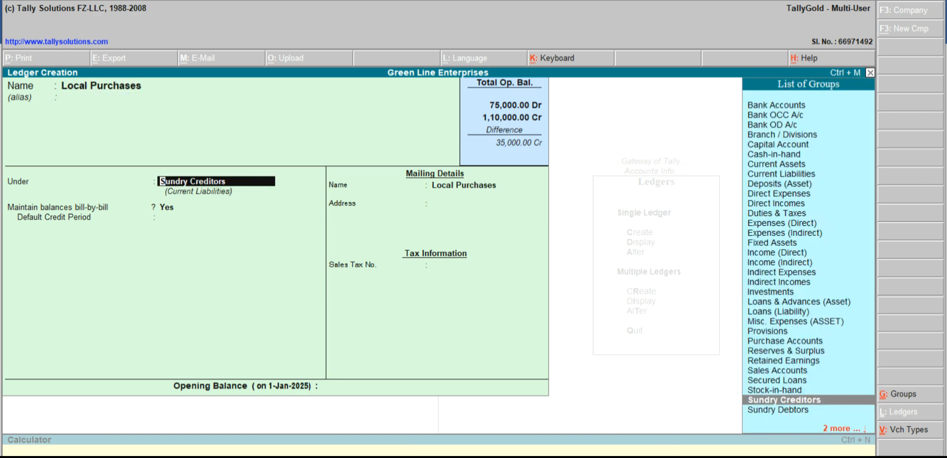
pyautogui.click(789, 342)
pyautogui.press('Return')
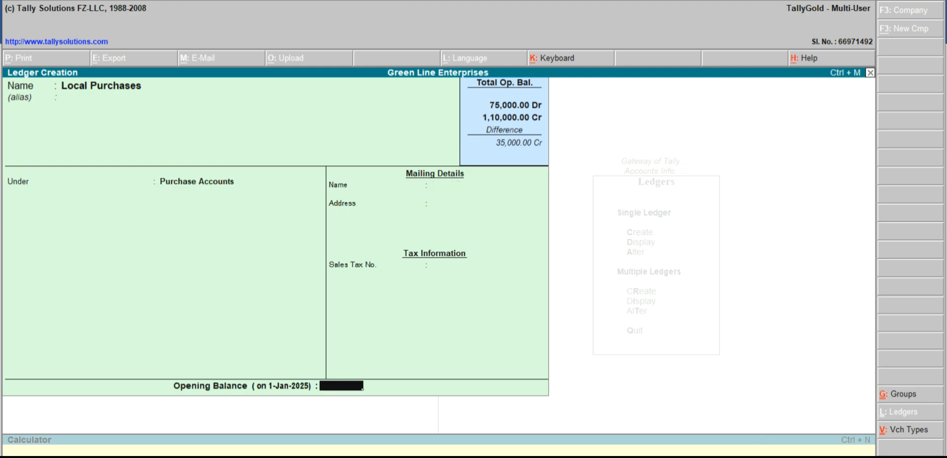
# Check the Local Purchases entry in Word and accept the ledger in Tally without an opening balance.
pyautogui.click(380, 448)
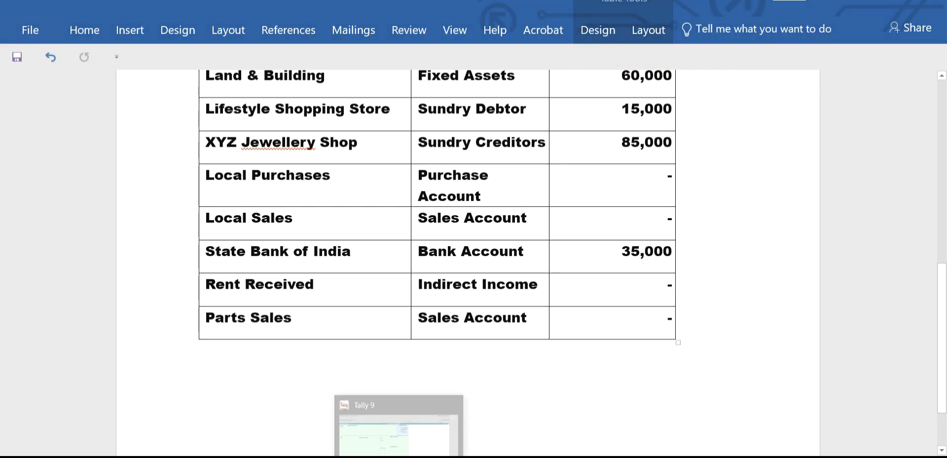
pyautogui.click(400, 452)
pyautogui.press('Return')
pyautogui.press('Return')
# Create the Local Sales ledger under Sales Accounts without an alias or opening balance.
pyautogui.write('Local Sales')
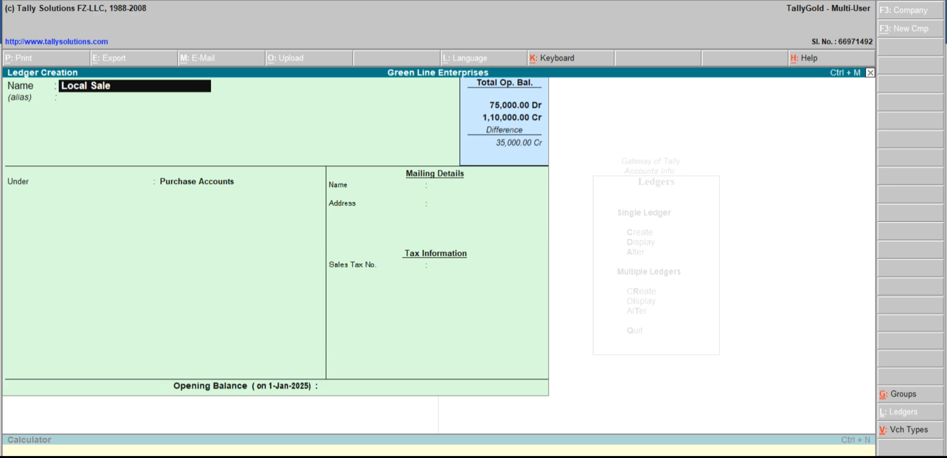
pyautogui.press('Return')
pyautogui.press('Return')
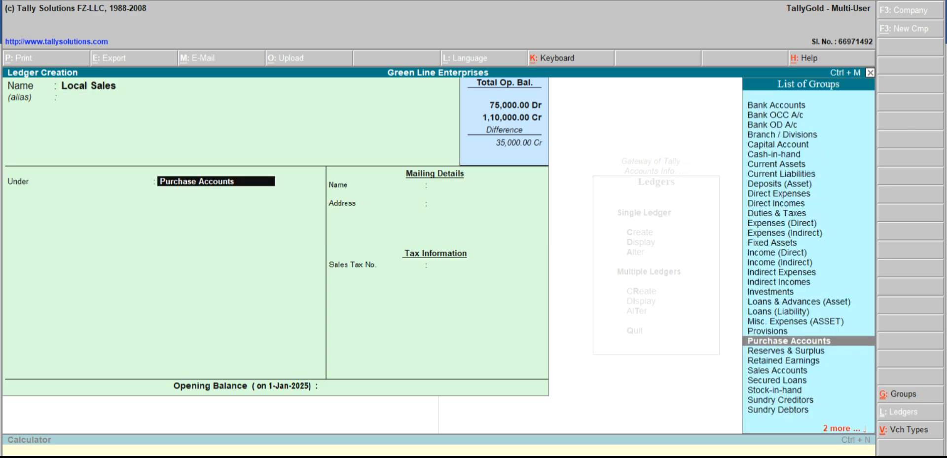
pyautogui.click(798, 369)
pyautogui.click(798, 369)
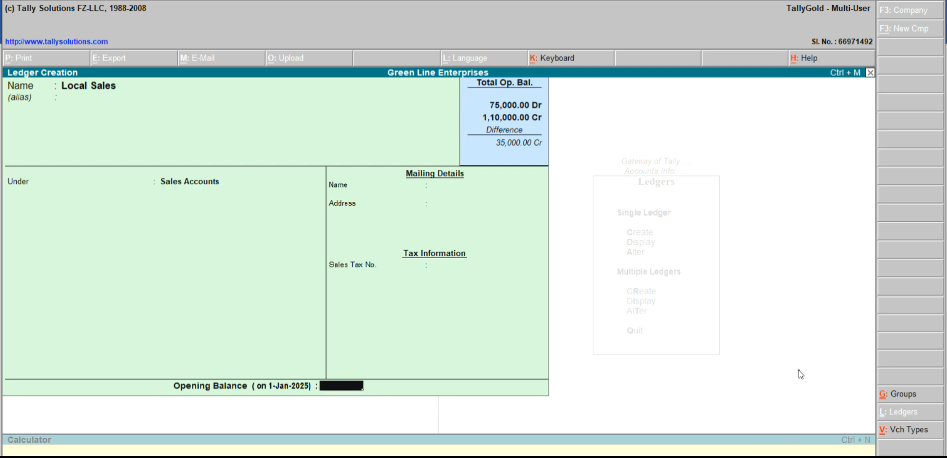
pyautogui.press('Return')
pyautogui.press('Return')
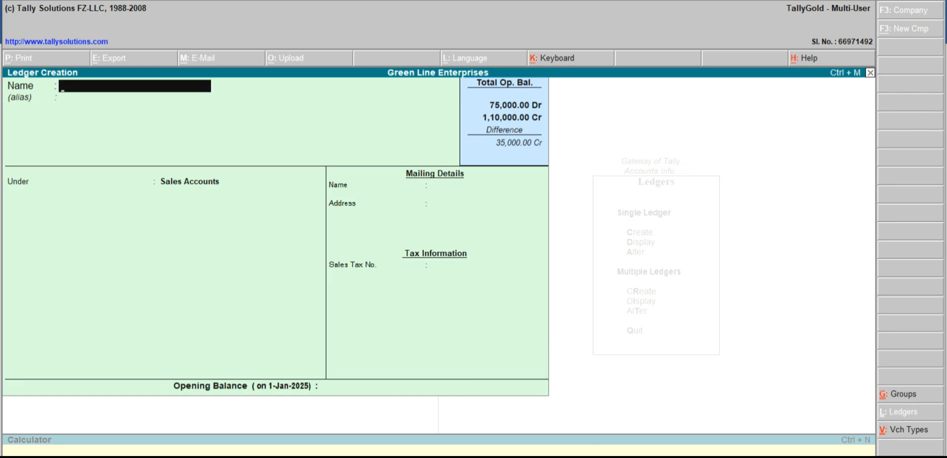
# Check the next exercise entry in Word and name the new Tally ledger State Bank Of India under Bank Accounts, keeping the default reconciliation date and mailing details.
pyautogui.click(393, 437)
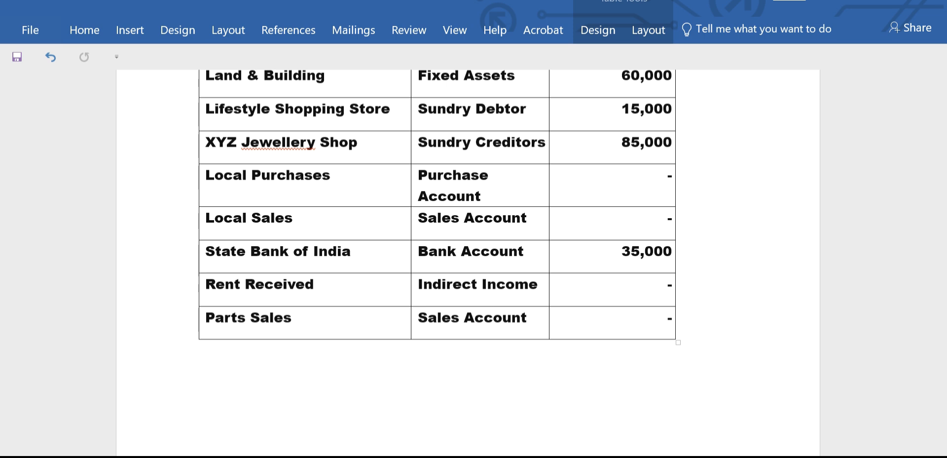
pyautogui.click(408, 448)
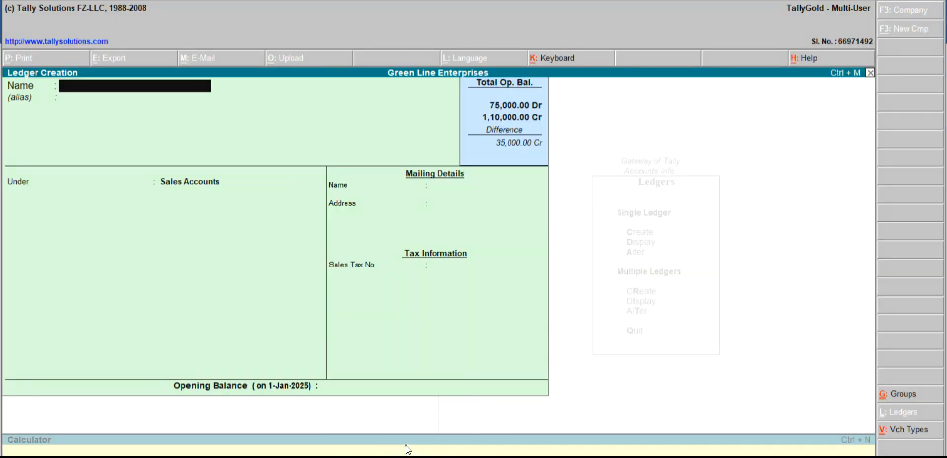
pyautogui.write('State Bank Of India')
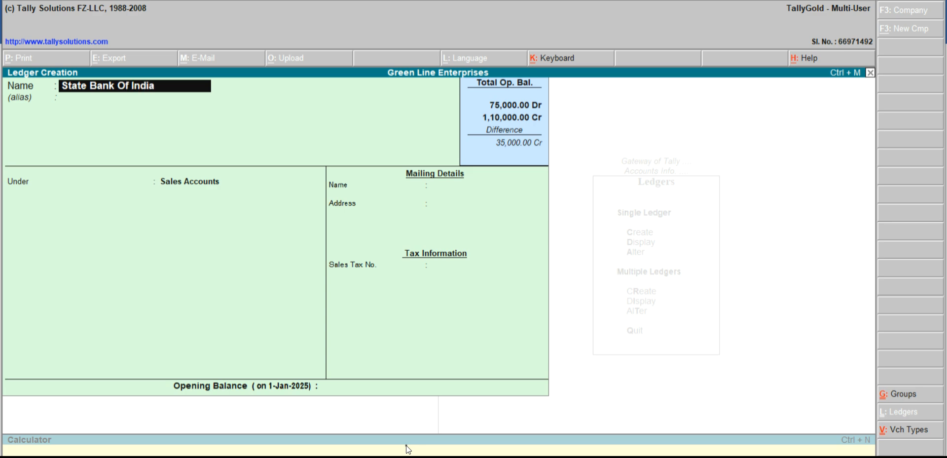
pyautogui.press('Return')
pyautogui.press('Return')
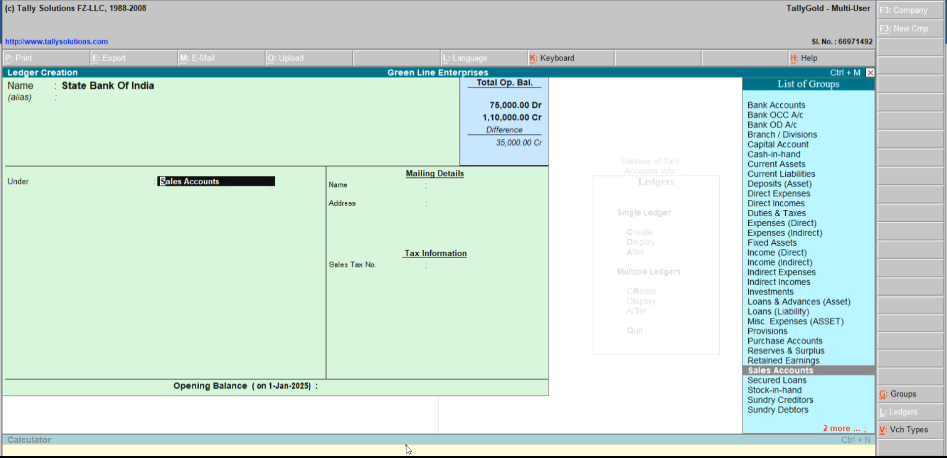
pyautogui.click(788, 105)
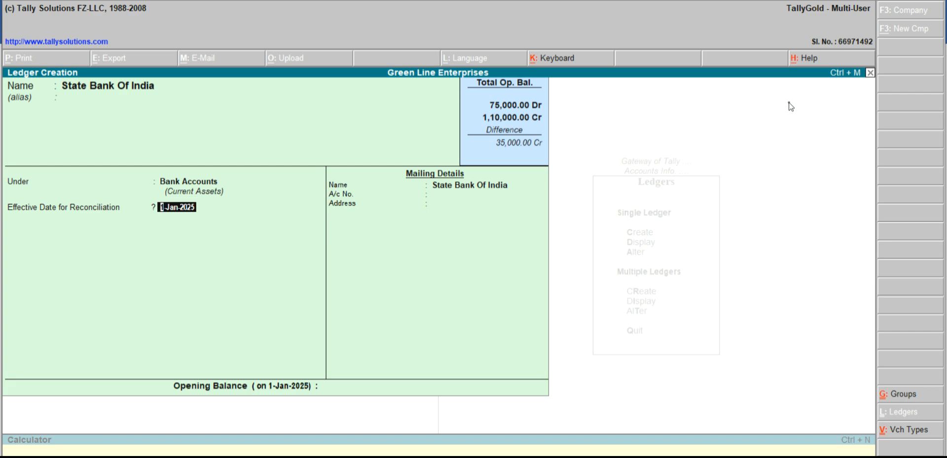
pyautogui.press('Return')
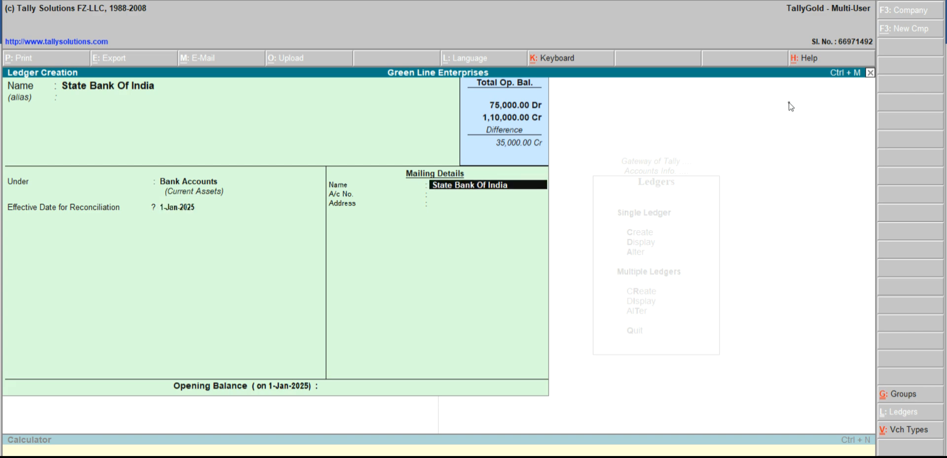
pyautogui.press('Return')
pyautogui.press('Return')
pyautogui.press('Return')
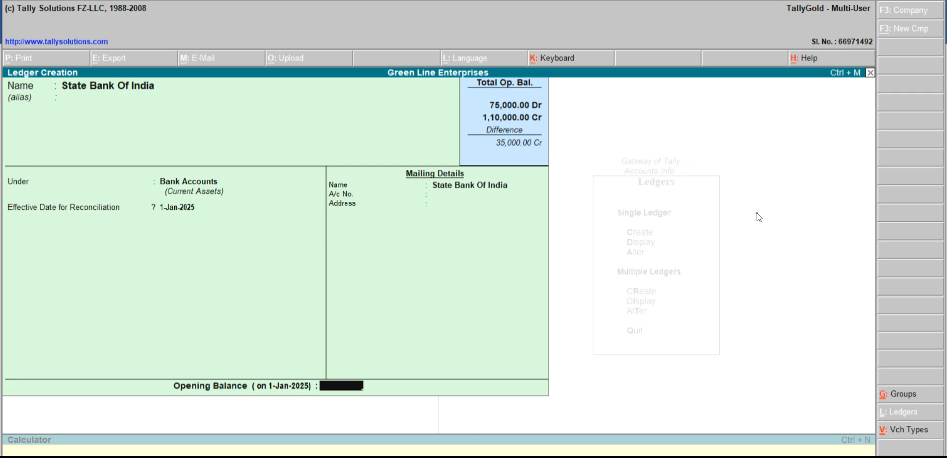
# Look up the State Bank of India opening balance in Word, enter 35,000 in Tally and accept the ledger.
pyautogui.moveTo(379, 456)
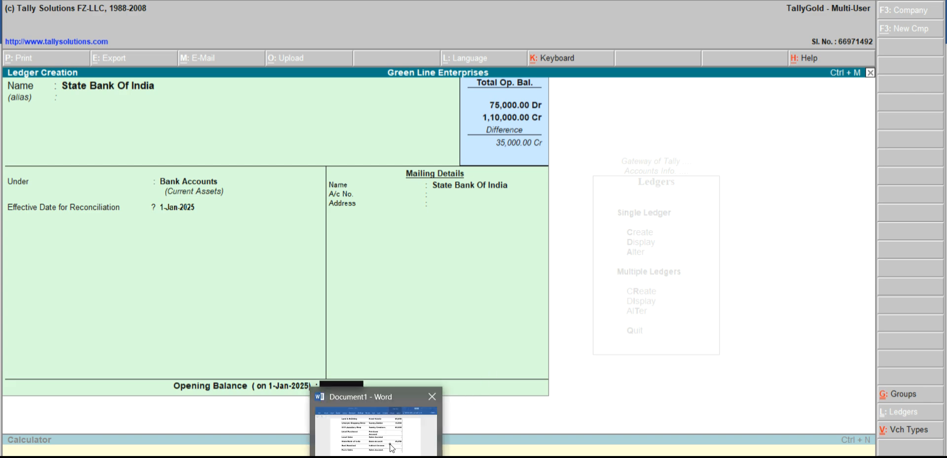
pyautogui.click(391, 443)
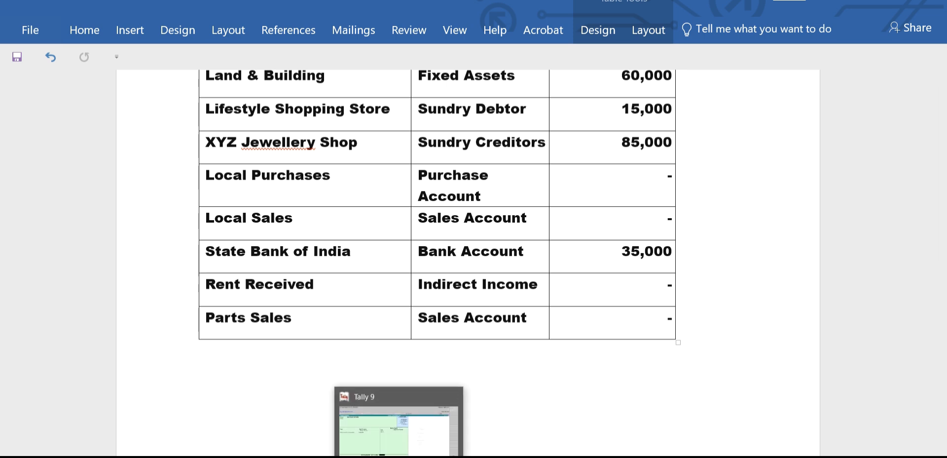
pyautogui.click(406, 450)
pyautogui.write('35000')
pyautogui.press('Return')
pyautogui.press('Return')
pyautogui.press('Return')
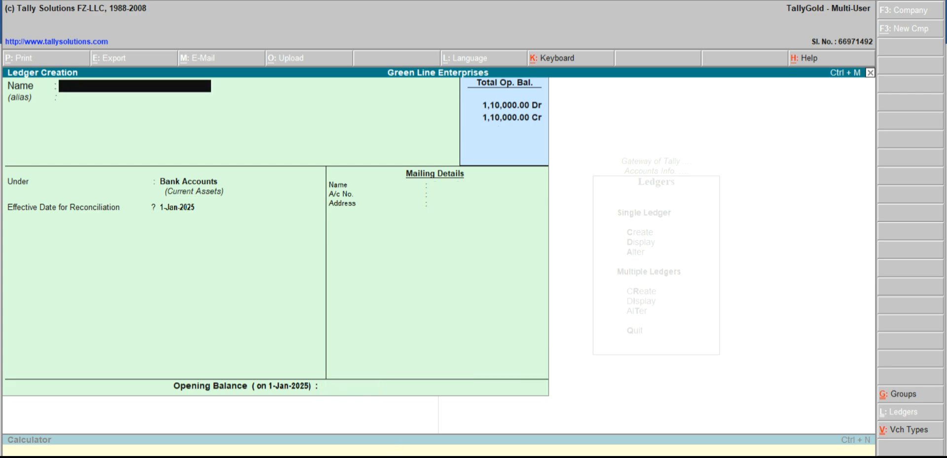
# Check the next exercise entry in Word and name the new Tally ledger Rent Received, without an alias.
pyautogui.click(383, 450)
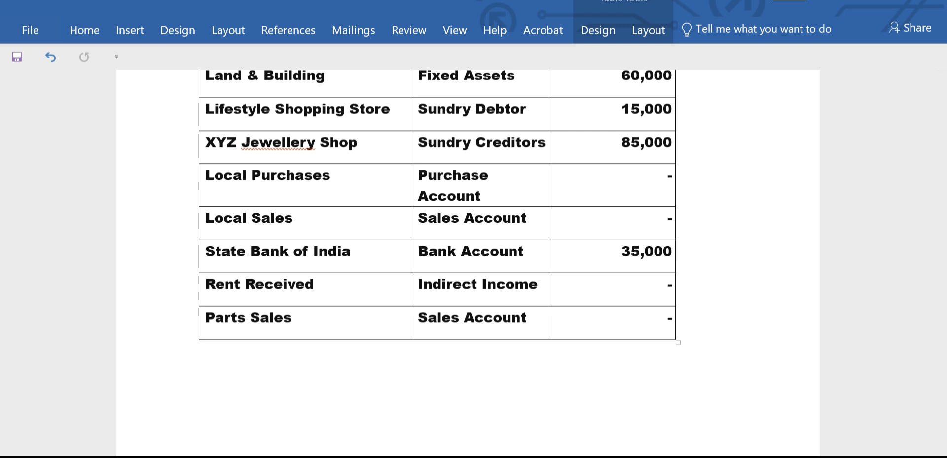
pyautogui.moveTo(401, 452)
pyautogui.click(401, 429)
pyautogui.write('Re')
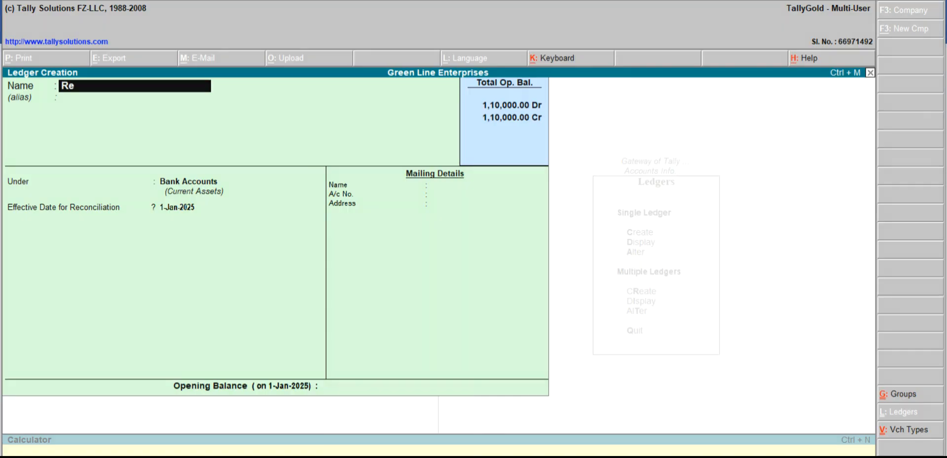
pyautogui.write('nt Received In')
pyautogui.press('BackSpace')
pyautogui.press('BackSpace')
pyautogui.press('Return')
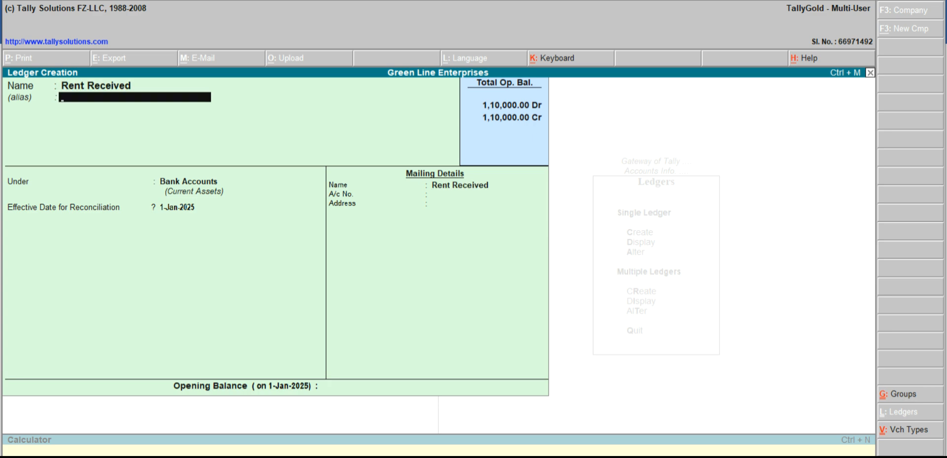
pyautogui.press('Return')
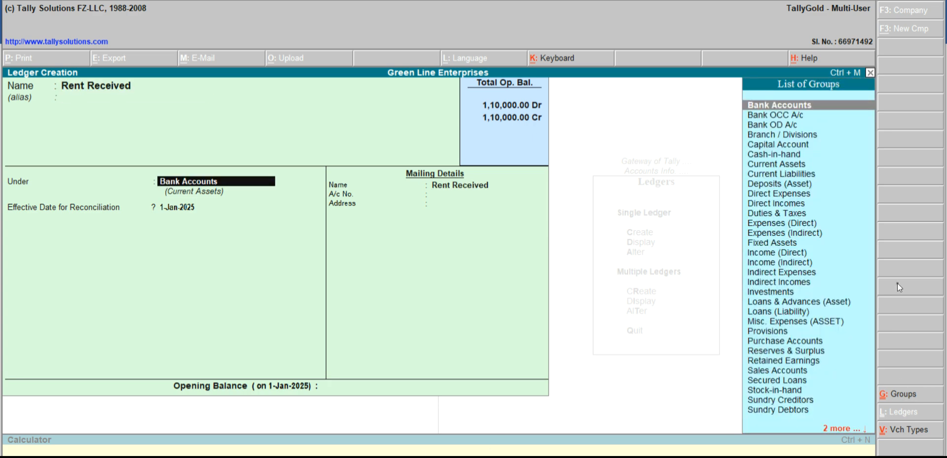
# Place the Rent Received ledger under Indirect Incomes and accept it without an opening balance.
pyautogui.click(794, 283)
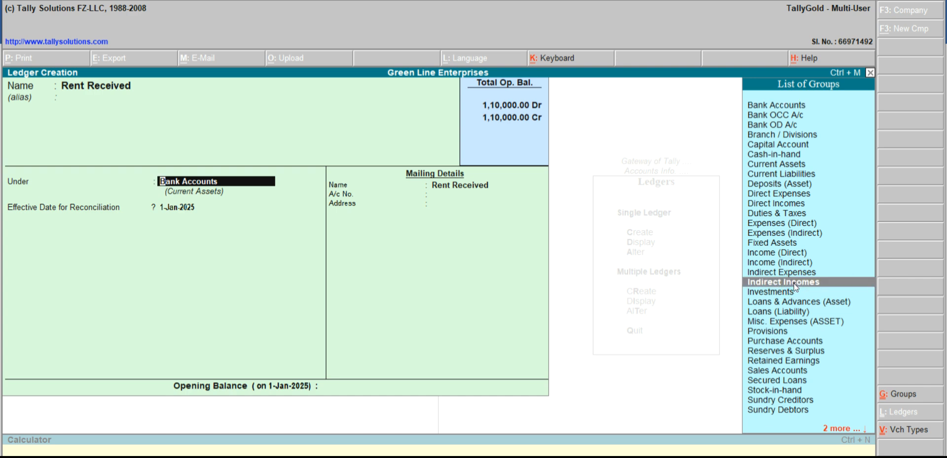
pyautogui.press('Return')
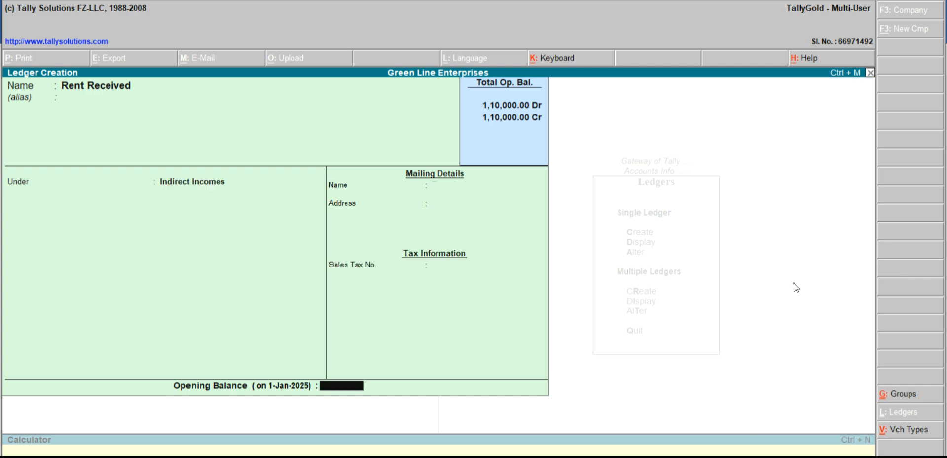
pyautogui.press('Return')
pyautogui.press('Return')
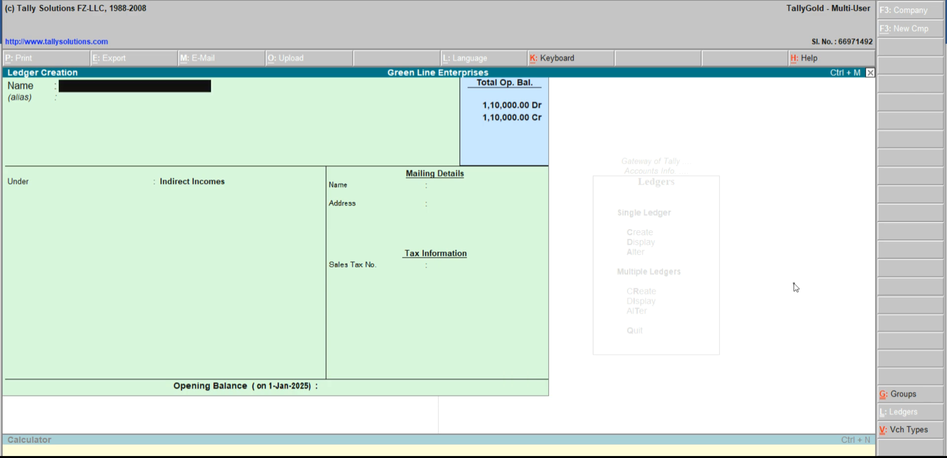
# Check the last exercise entry in Word and name the new Tally ledger Part Sales, without an alias.
pyautogui.moveTo(394, 453)
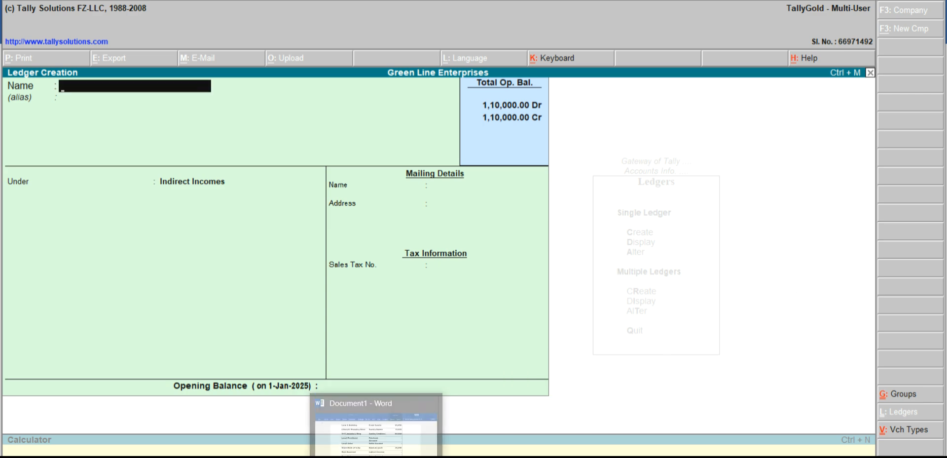
pyautogui.click(393, 431)
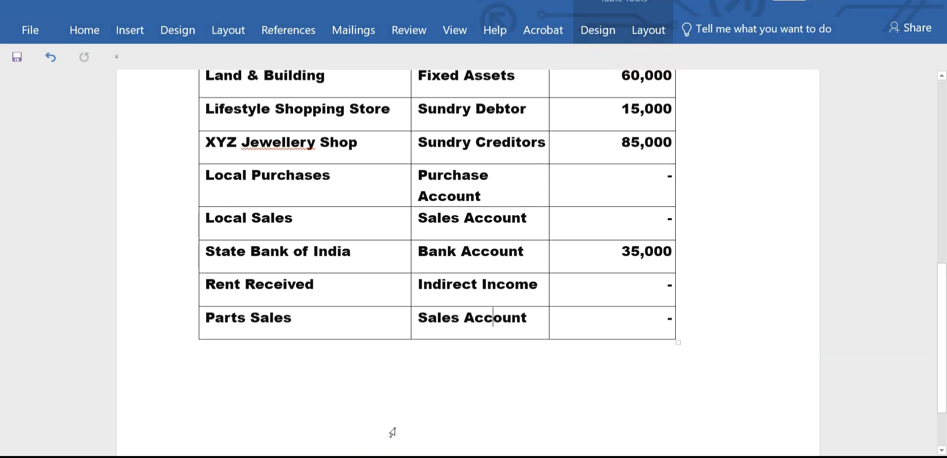
pyautogui.moveTo(400, 454)
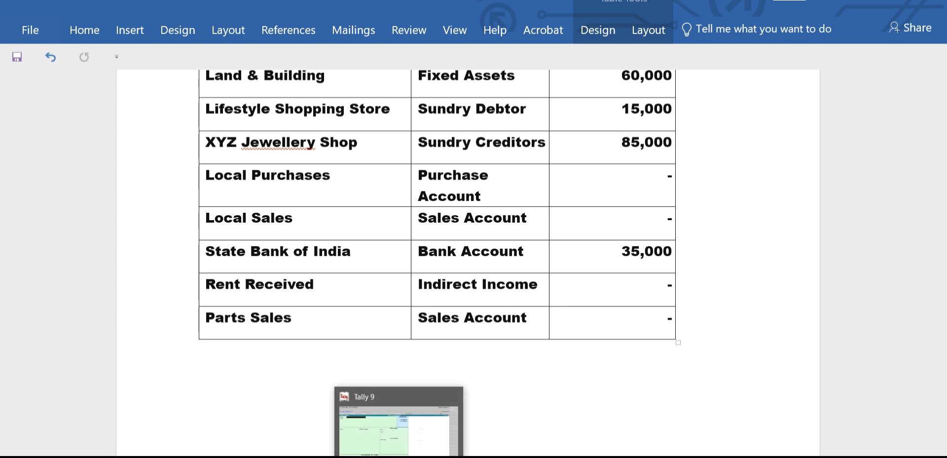
pyautogui.click(407, 437)
pyautogui.write('Part')
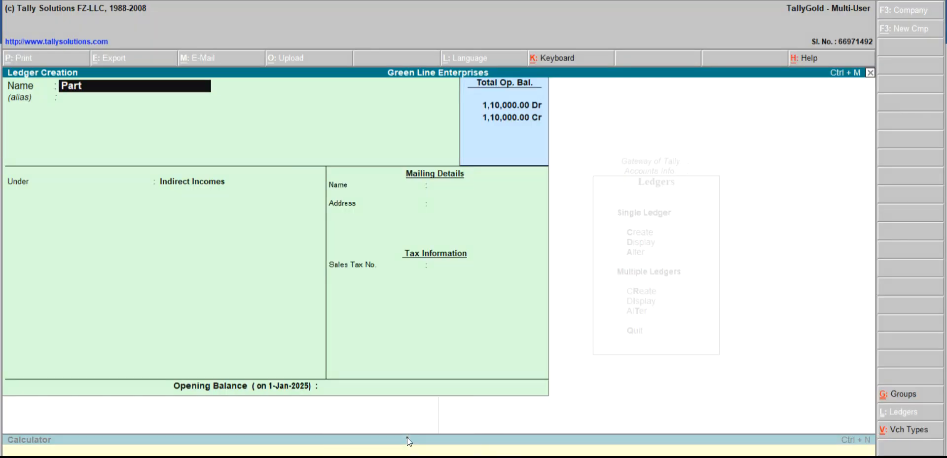
pyautogui.write(' Sales')
pyautogui.press('Return')
pyautogui.press('Return')
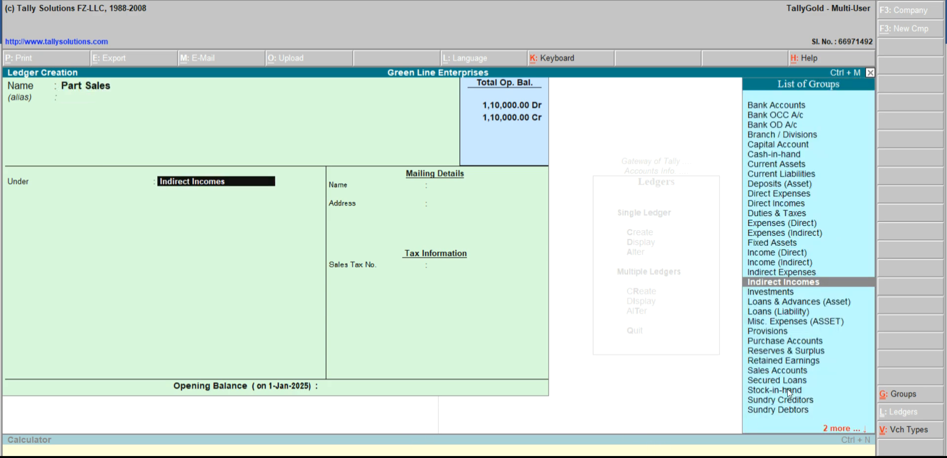
# Place the Part Sales ledger under Sales Accounts, accept it without an opening balance and return to the Gateway of Tally.
pyautogui.click(787, 371)
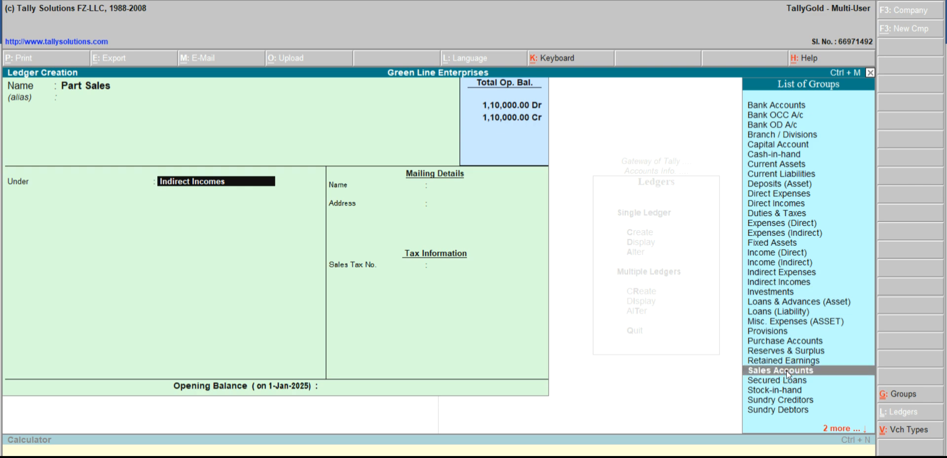
pyautogui.click(786, 370)
pyautogui.press('Return')
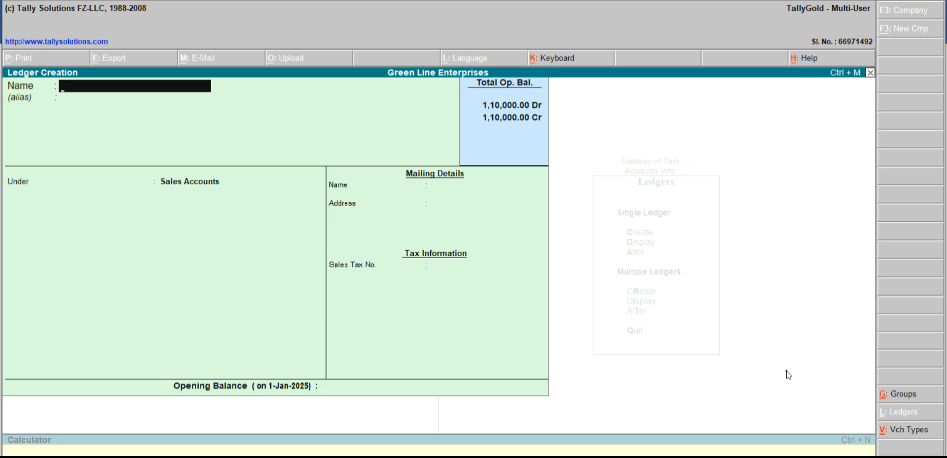
pyautogui.press('Escape')
pyautogui.press('Return')
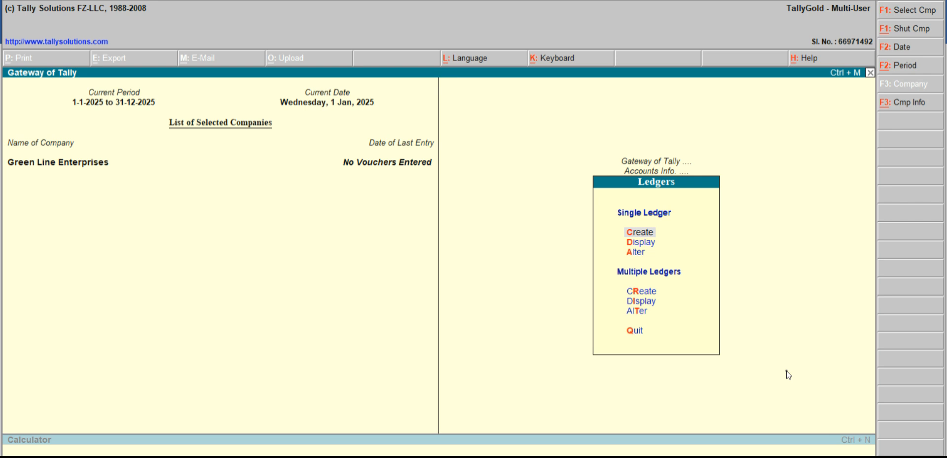
pyautogui.press('Escape')
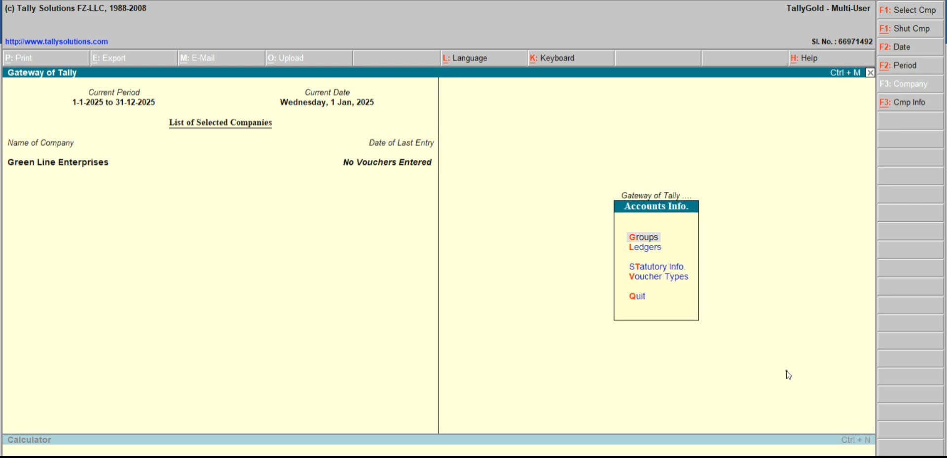
pyautogui.press('Escape')
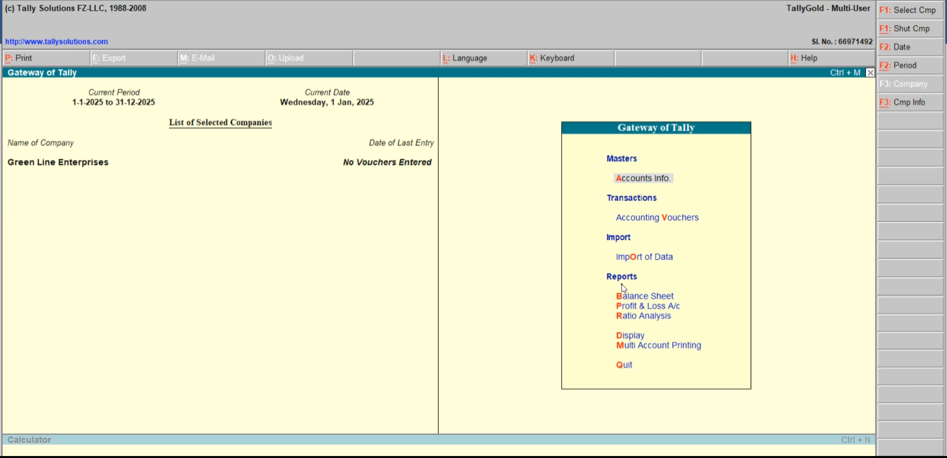
# Display the list of single ledgers to review the created accounts and return to the Gateway of Tally.
pyautogui.click(643, 178)
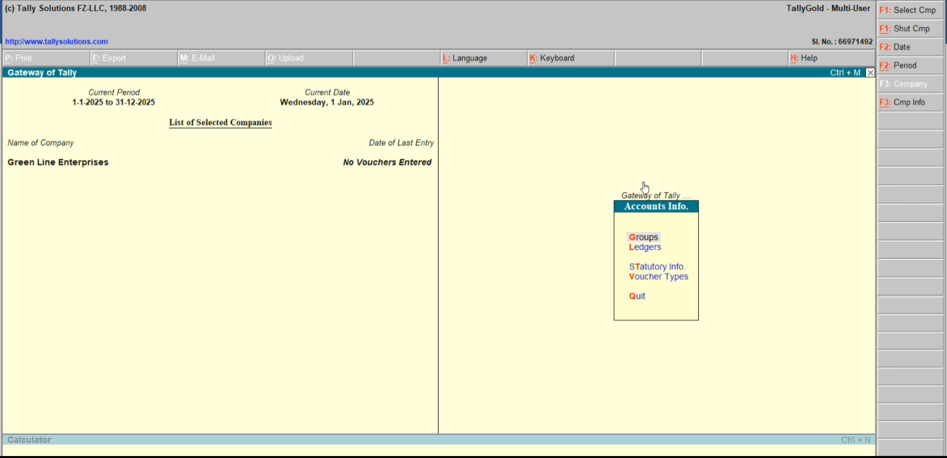
pyautogui.click(640, 248)
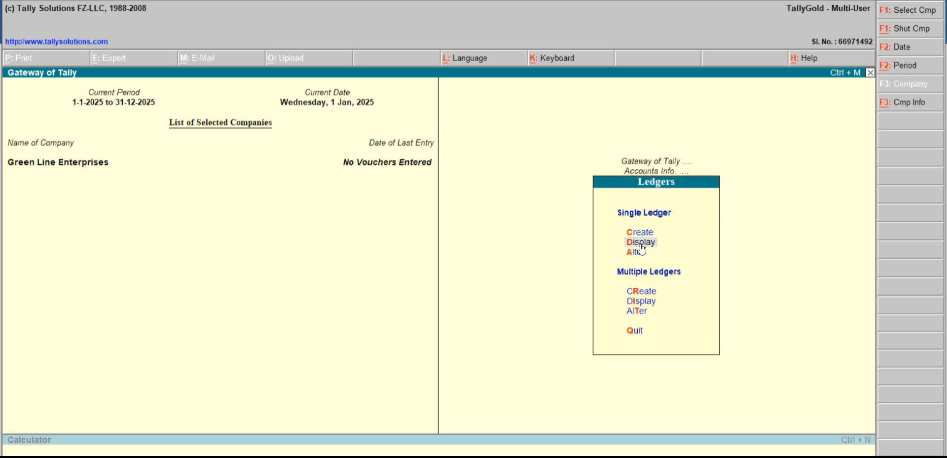
pyautogui.click(641, 242)
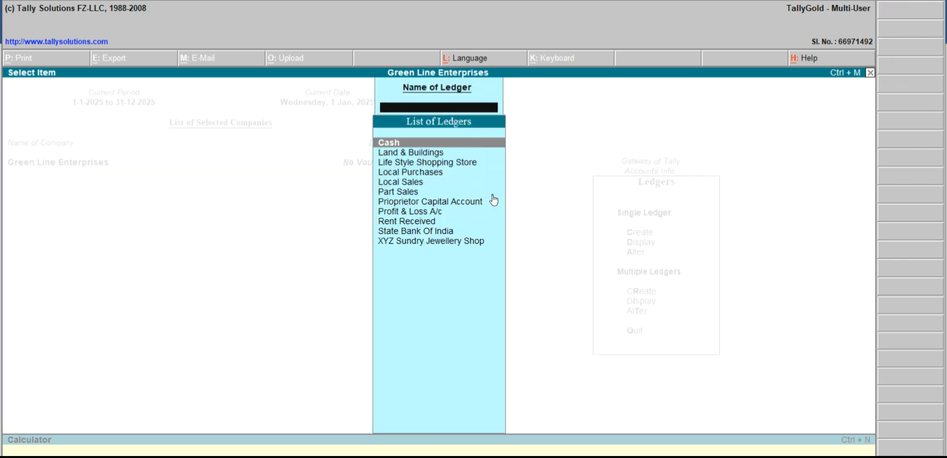
pyautogui.press('Escape')
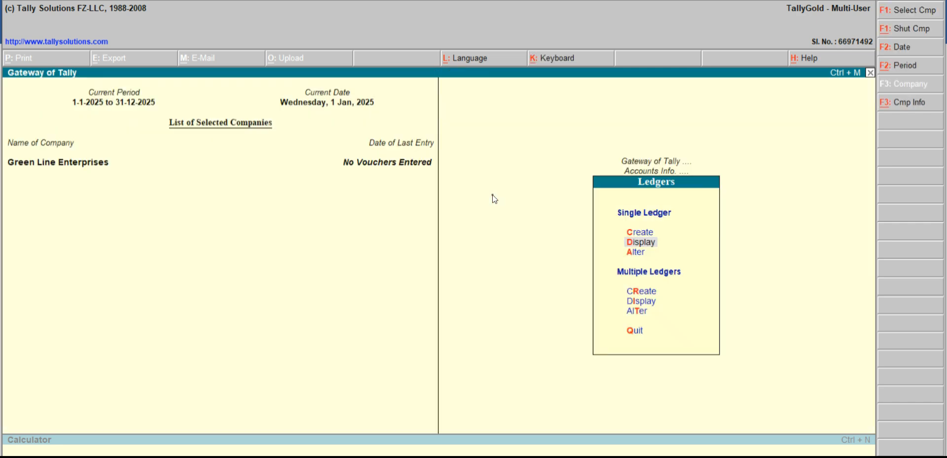
pyautogui.press('Escape')
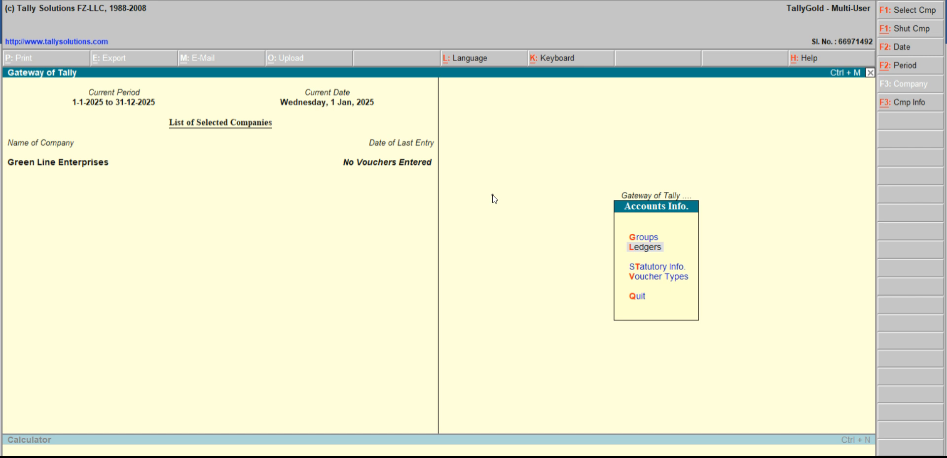
pyautogui.press('Escape')
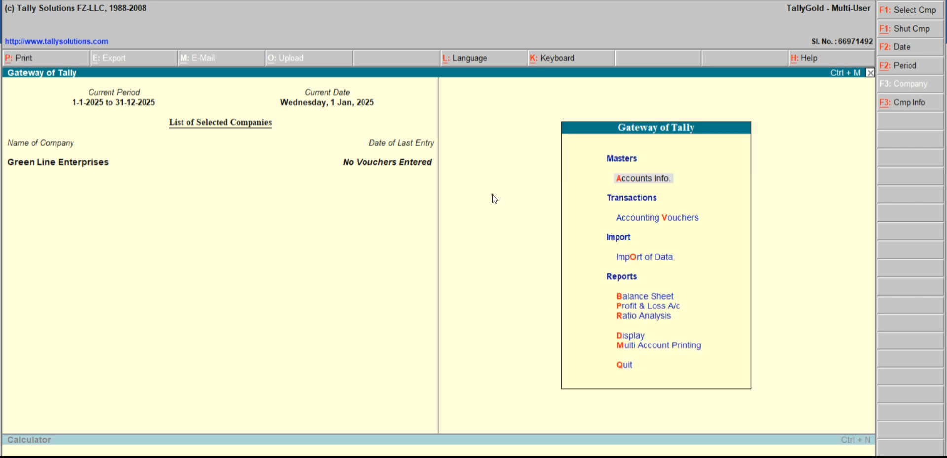
# Open the Balance Sheet report of Green Line Enterprises and show it in detailed form.
pyautogui.click(642, 297)
pyautogui.click(642, 298)
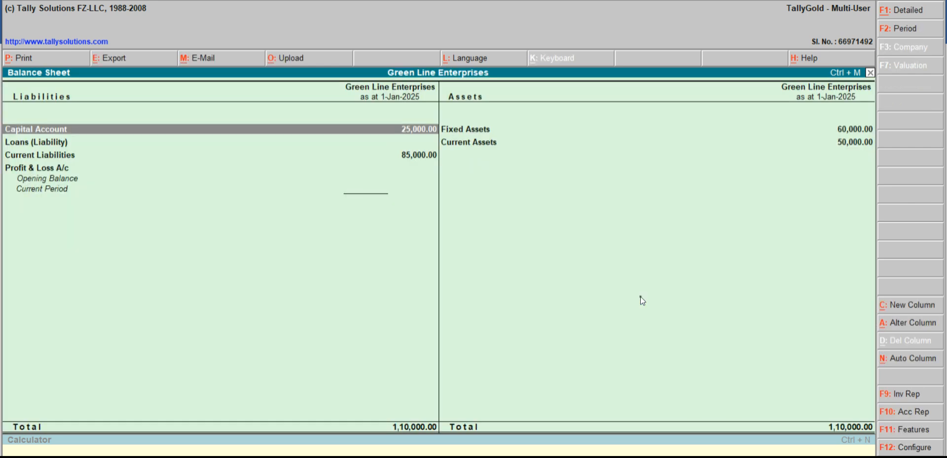
pyautogui.click(916, 11)
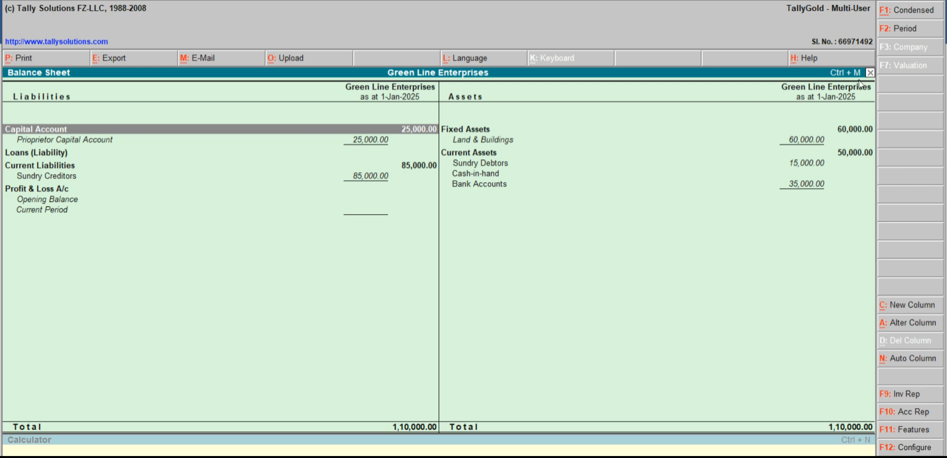
# Toggle the Balance Sheet between condensed and detailed form, leave it condensed and return to the Gateway of Tally.
pyautogui.click(900, 10)
pyautogui.click(902, 12)
pyautogui.click(902, 10)
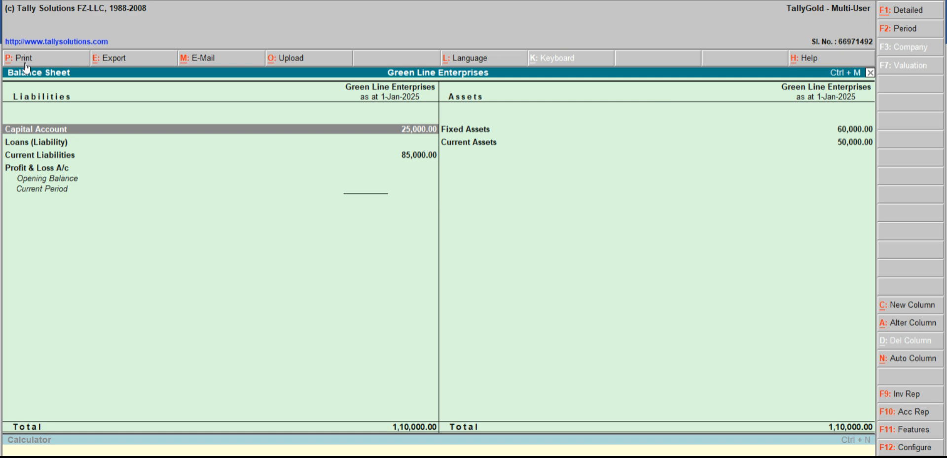
pyautogui.press('Escape')
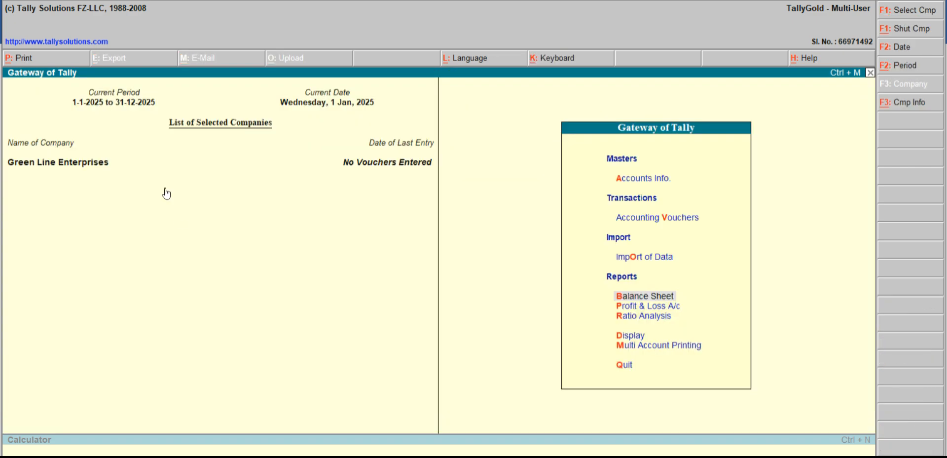
# Display the Trial Balance of Green Line Enterprises and show it in detailed form.
pyautogui.click(632, 338)
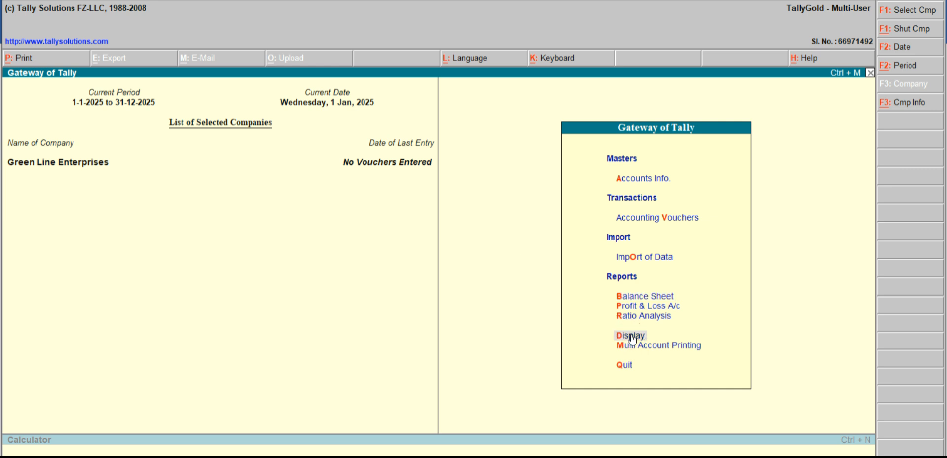
pyautogui.click(632, 339)
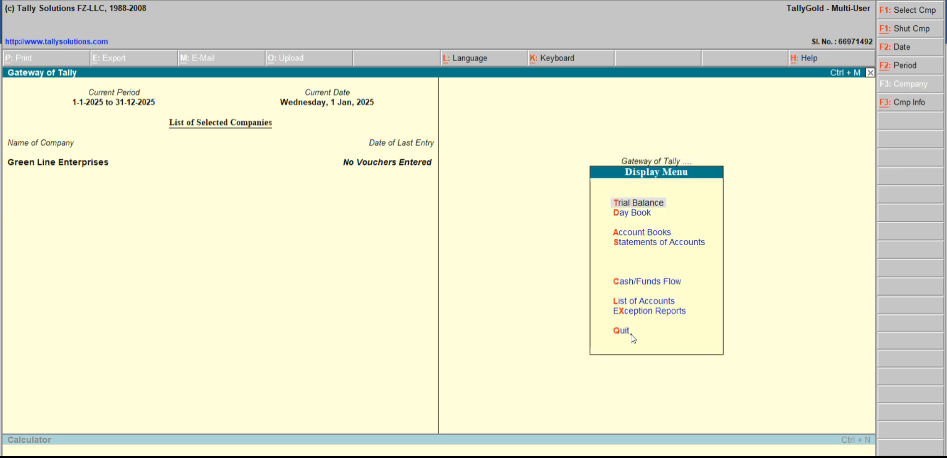
pyautogui.click(652, 207)
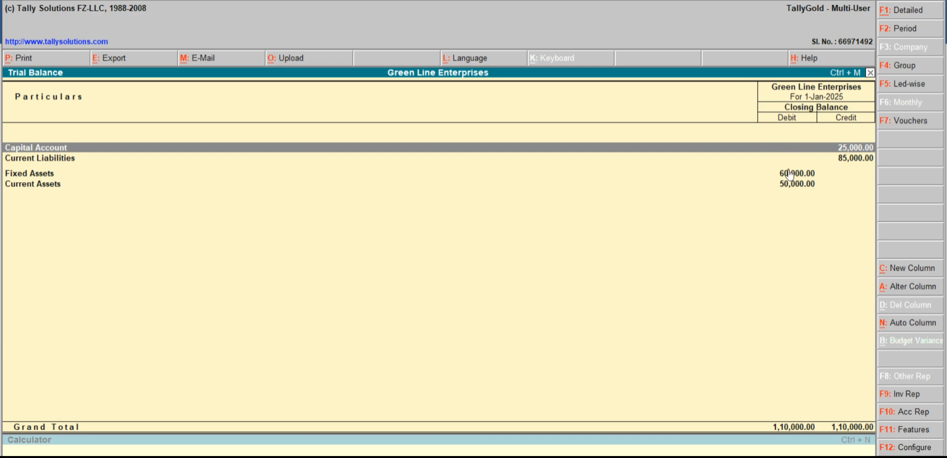
pyautogui.click(903, 14)
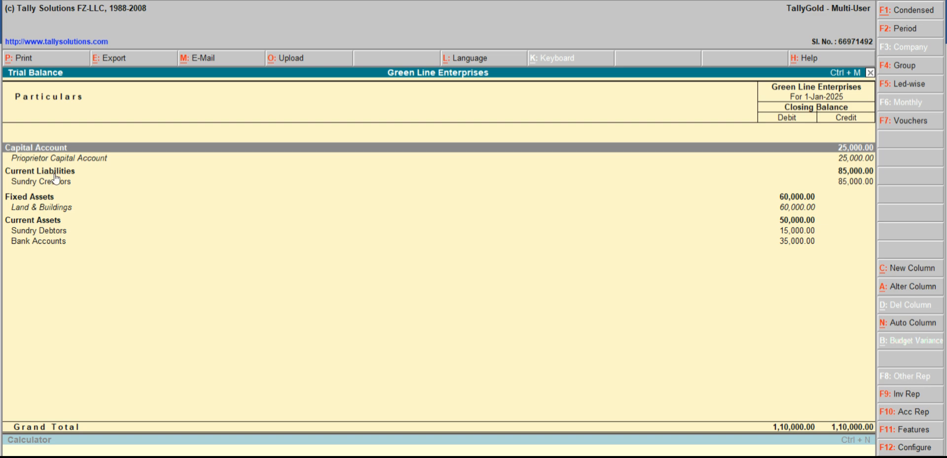
# Go through the detailed Trial Balance entries from Capital Account down to Current Assets and return to the Gateway of Tally.
pyautogui.click(652, 157)
pyautogui.press('Down')
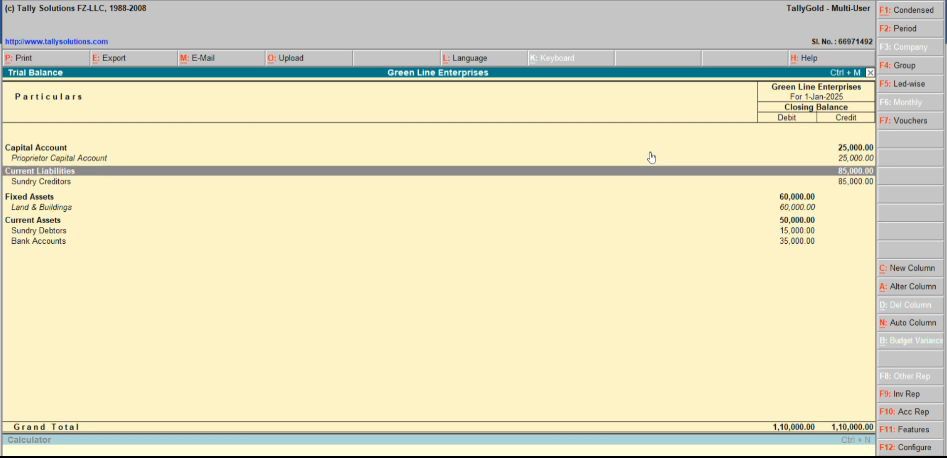
pyautogui.press('Down')
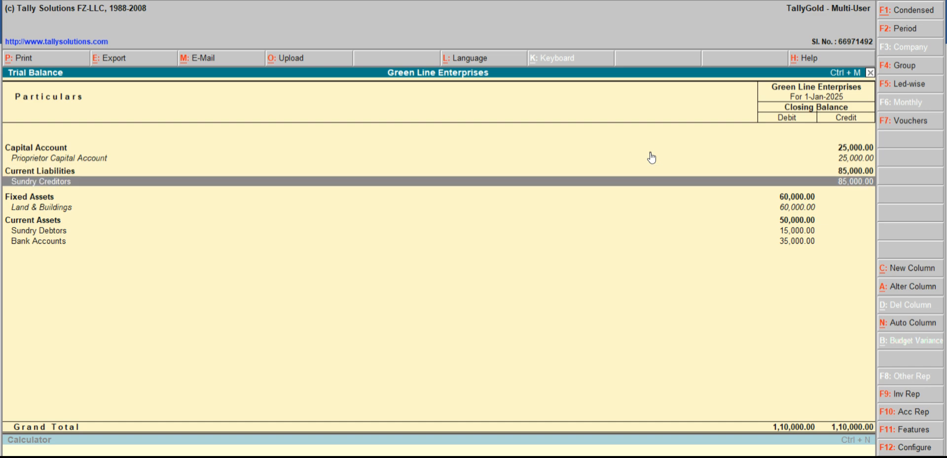
pyautogui.press('Down')
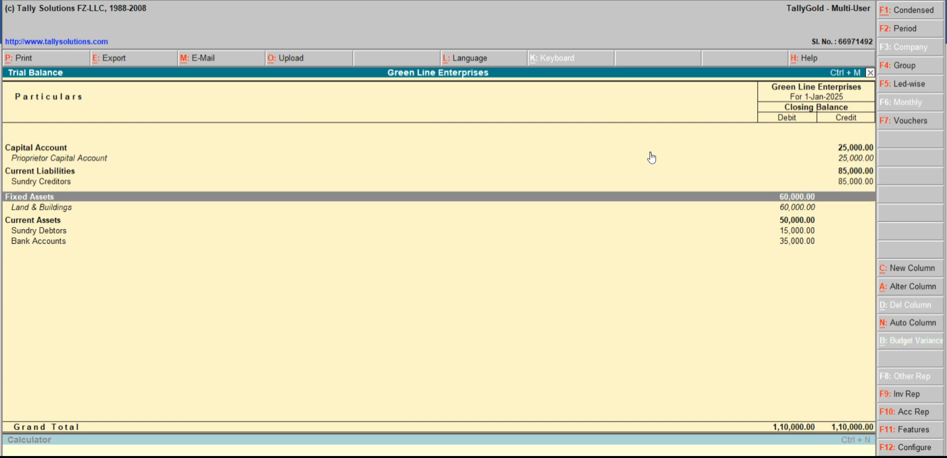
pyautogui.press('Down')
pyautogui.press('Down')
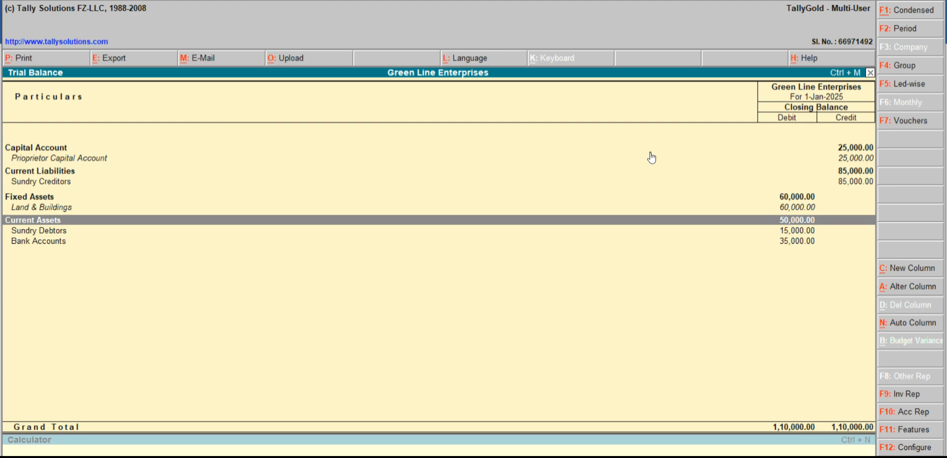
pyautogui.press('Escape')
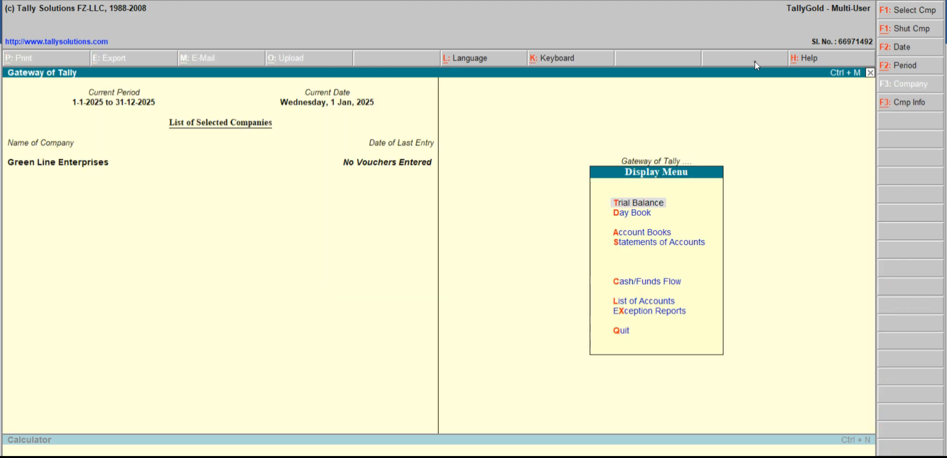
pyautogui.press('Escape')
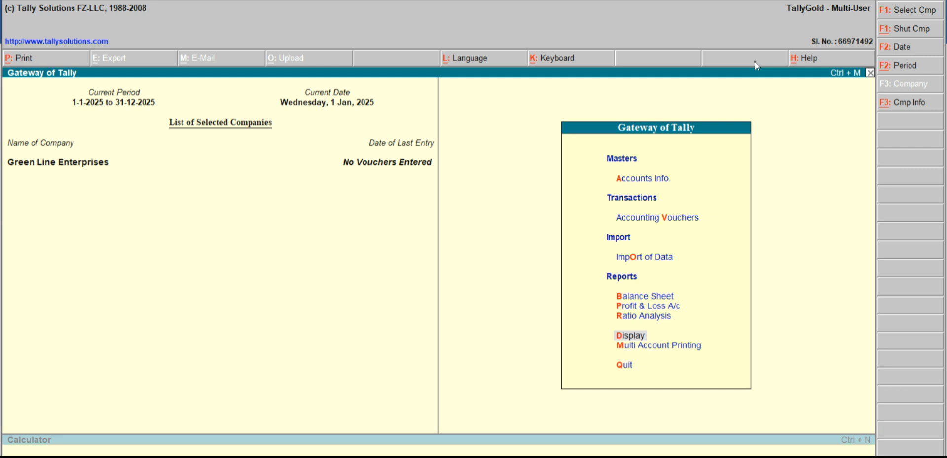
# Shut the Green Line Enterprises company and quit Tally.
pyautogui.click(898, 29)
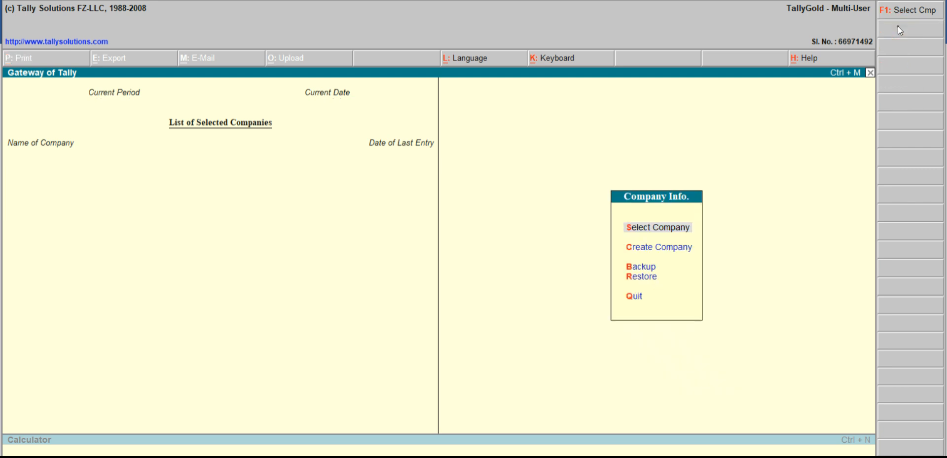
pyautogui.click(636, 296)
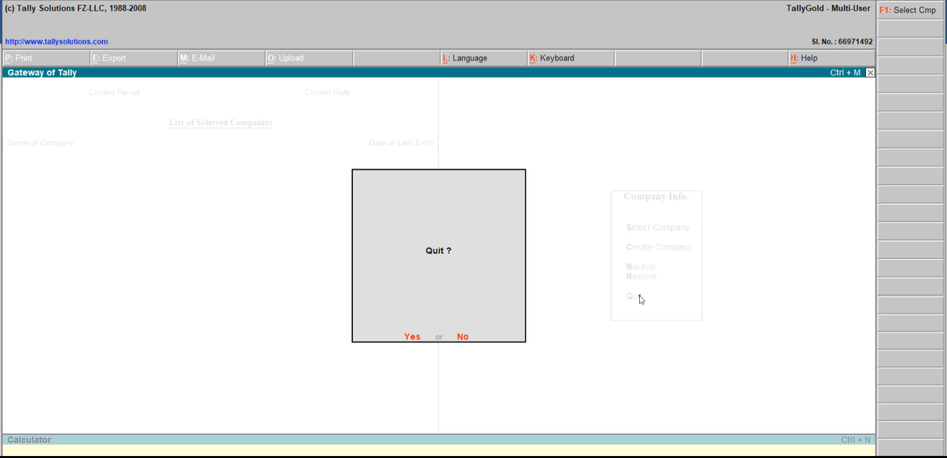
pyautogui.press('Return')
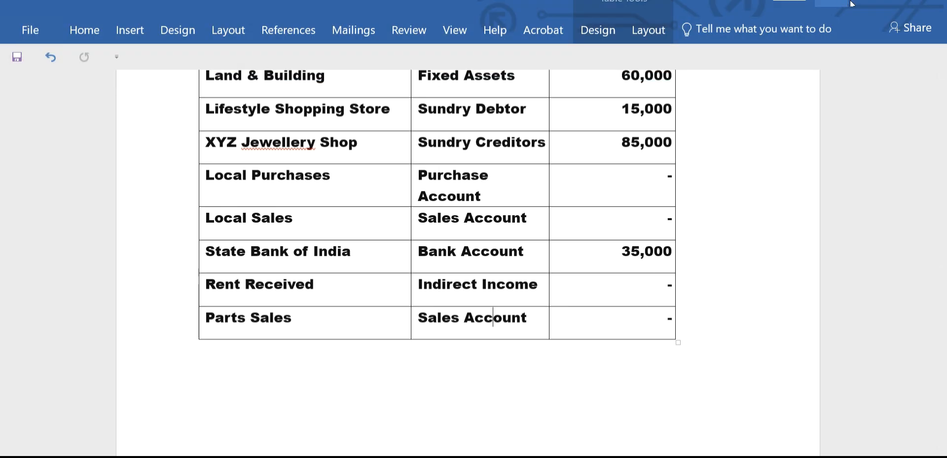
# Switch from Word to the desktop and create a new folder there named 20005.
pyautogui.click(852, 4)
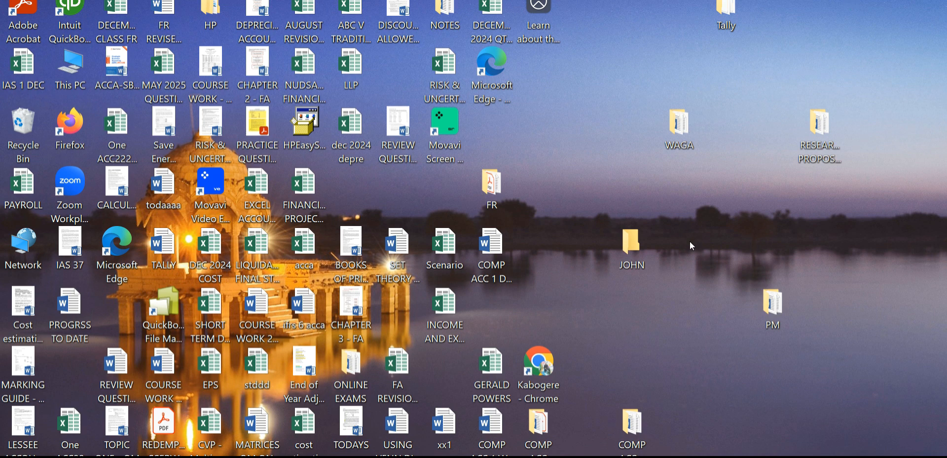
pyautogui.rightClick(644, 335)
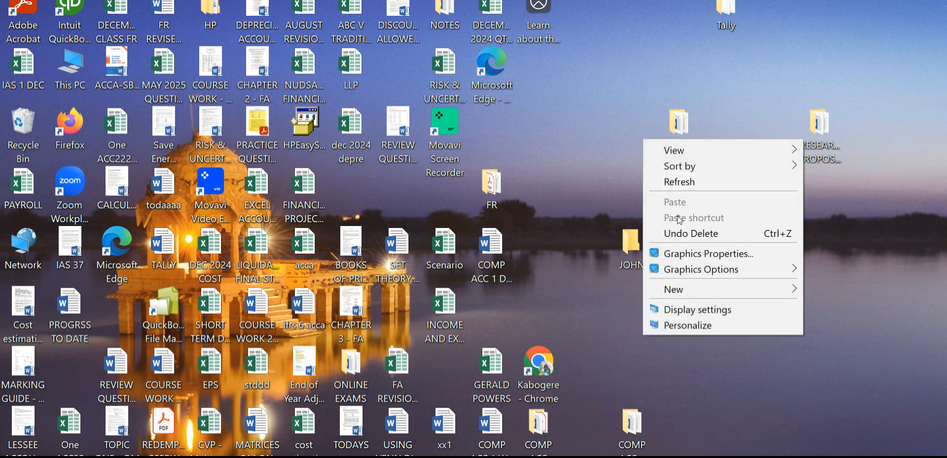
pyautogui.moveTo(673, 288)
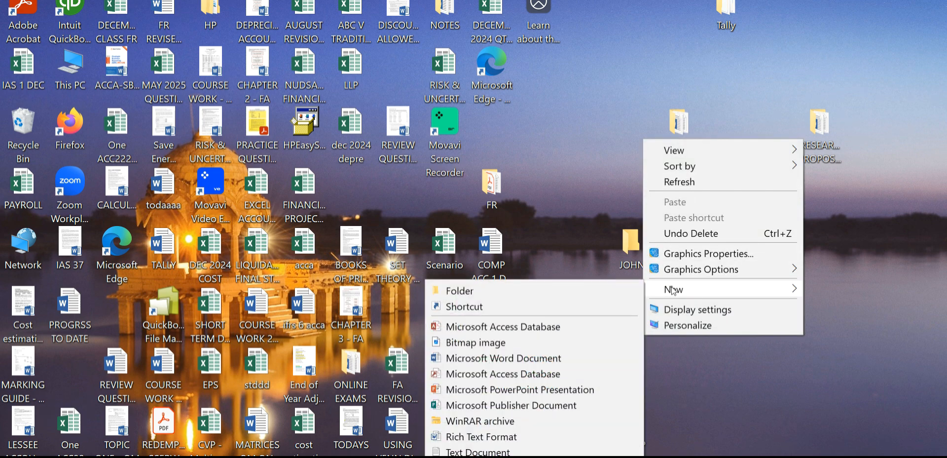
pyautogui.click(524, 293)
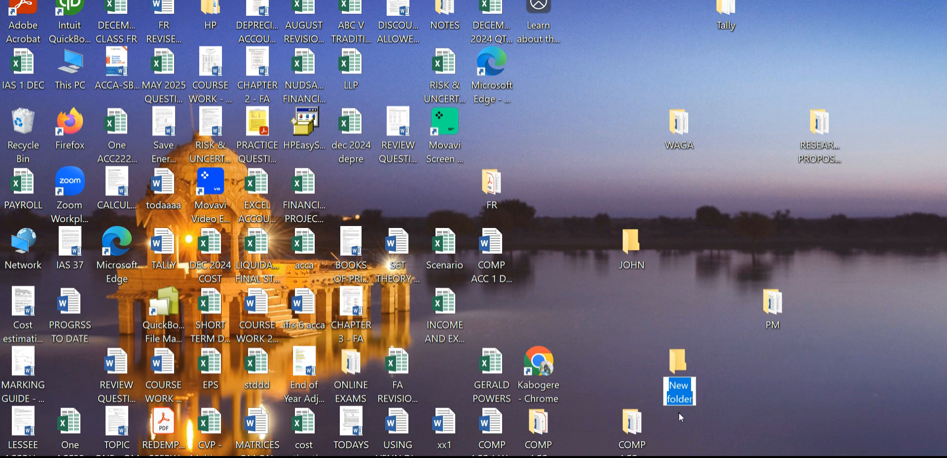
pyautogui.write('2')
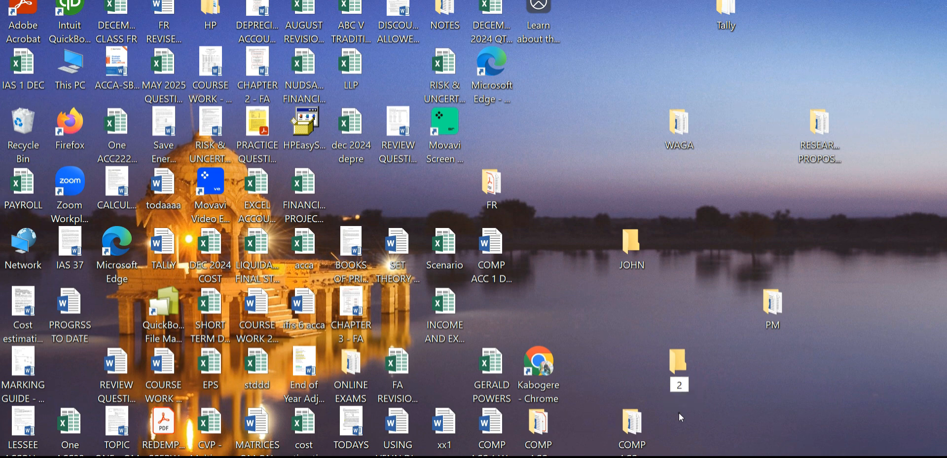
pyautogui.write('000')
pyautogui.write('5')
pyautogui.click(819, 382)
# Open the 20005 folder, browse to the Tally folder on Local Disk (C:) and check its Data subfolder.
pyautogui.doubleClick(682, 368)
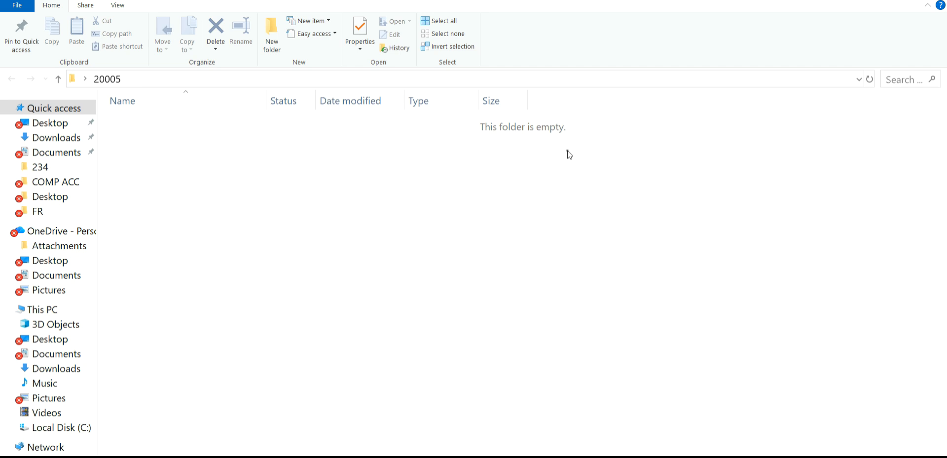
pyautogui.click(62, 428)
pyautogui.click(62, 432)
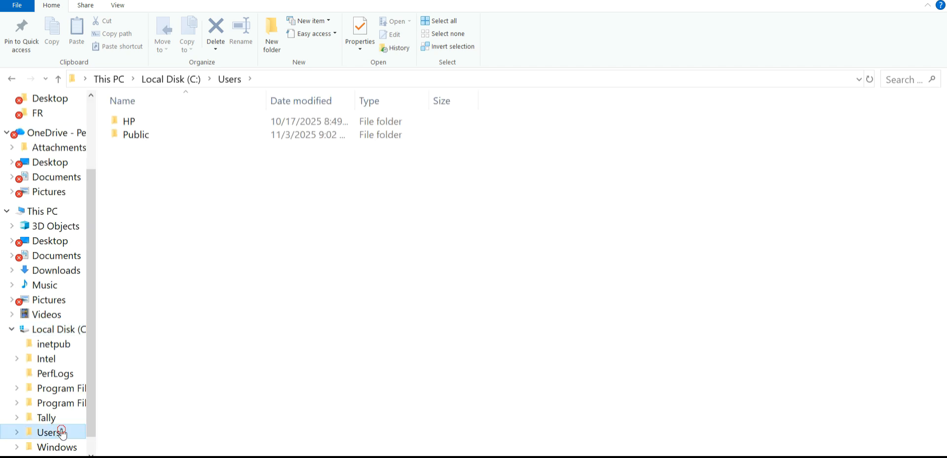
pyautogui.click(62, 334)
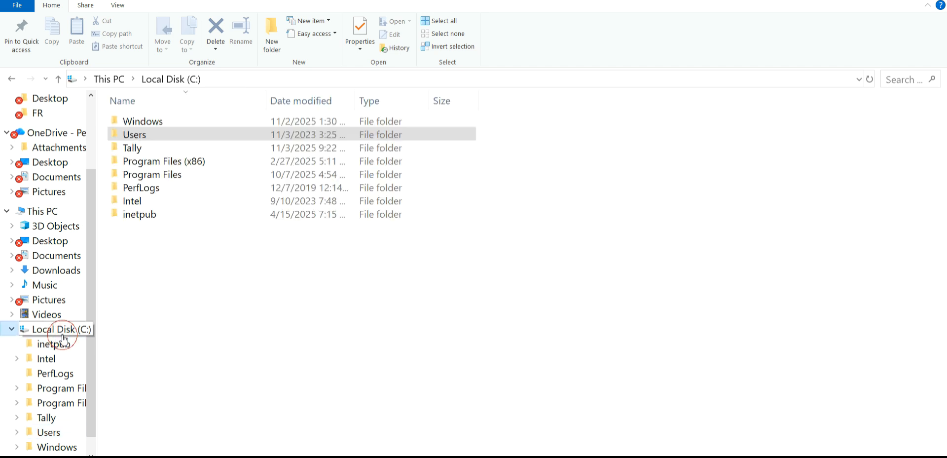
pyautogui.doubleClick(151, 149)
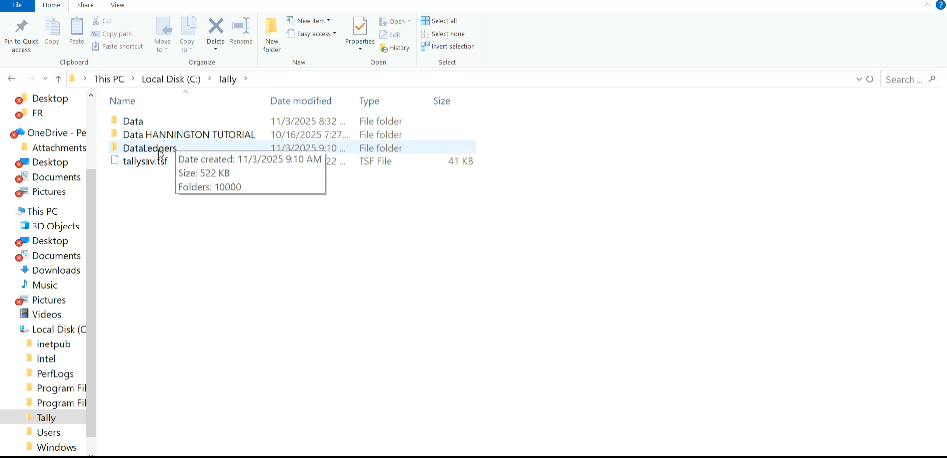
pyautogui.doubleClick(156, 121)
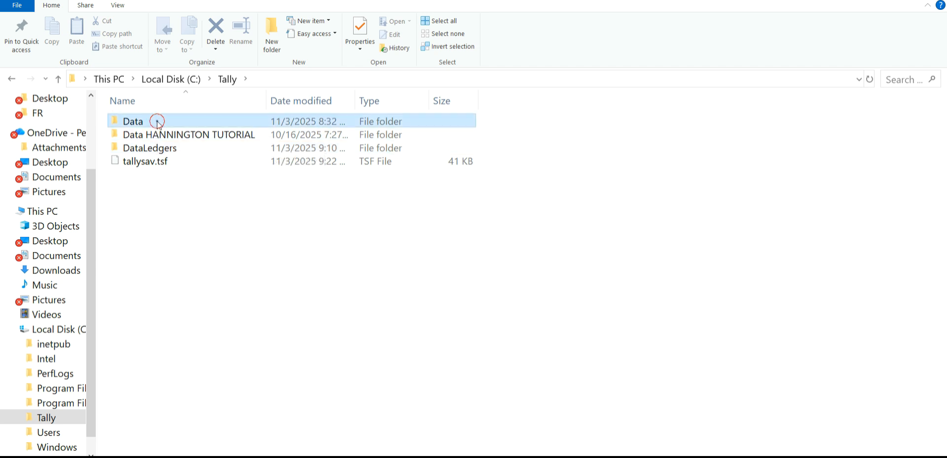
pyautogui.click(58, 79)
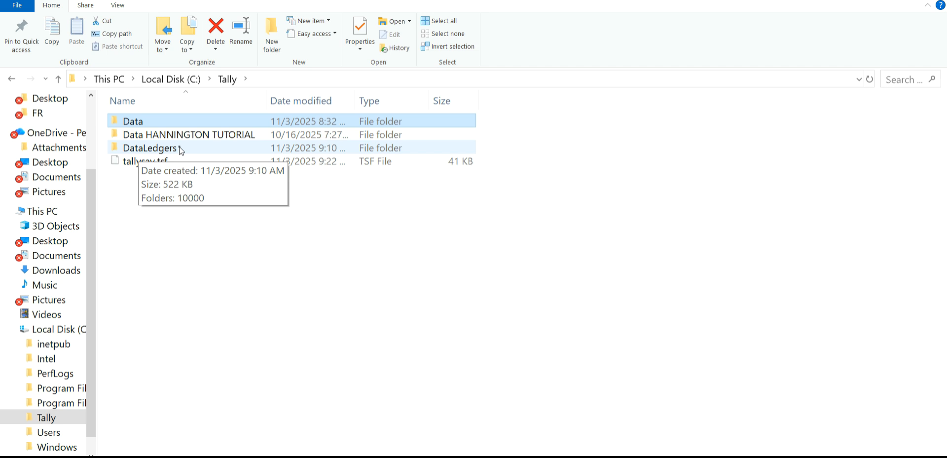
# Copy the DataLedgers folder from the Tally folder on Local Disk (C:).
pyautogui.rightClick(180, 149)
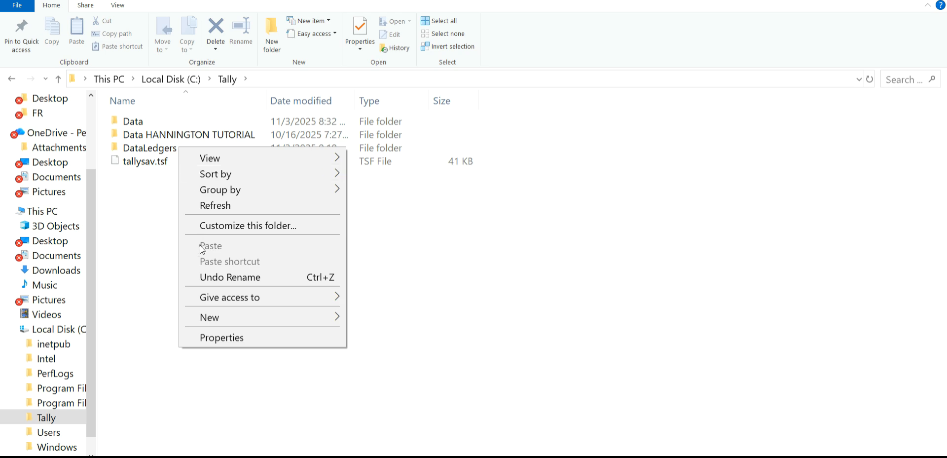
pyautogui.click(166, 193)
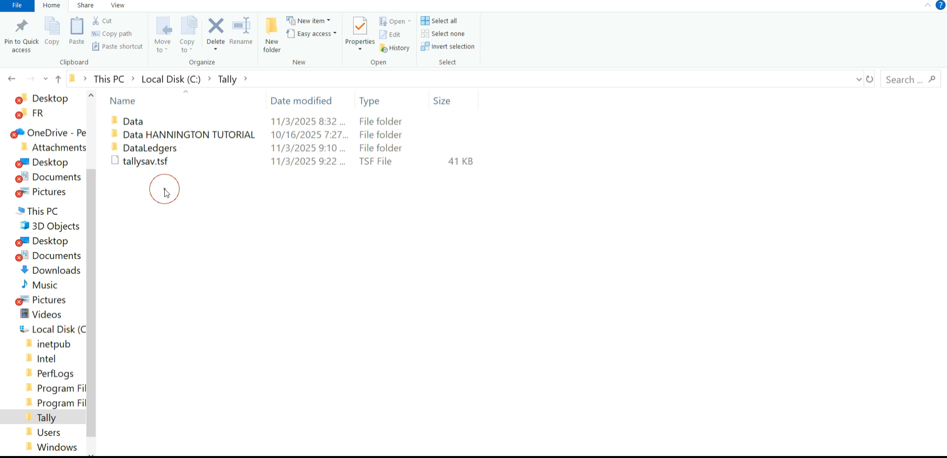
pyautogui.click(182, 150)
pyautogui.rightClick(182, 149)
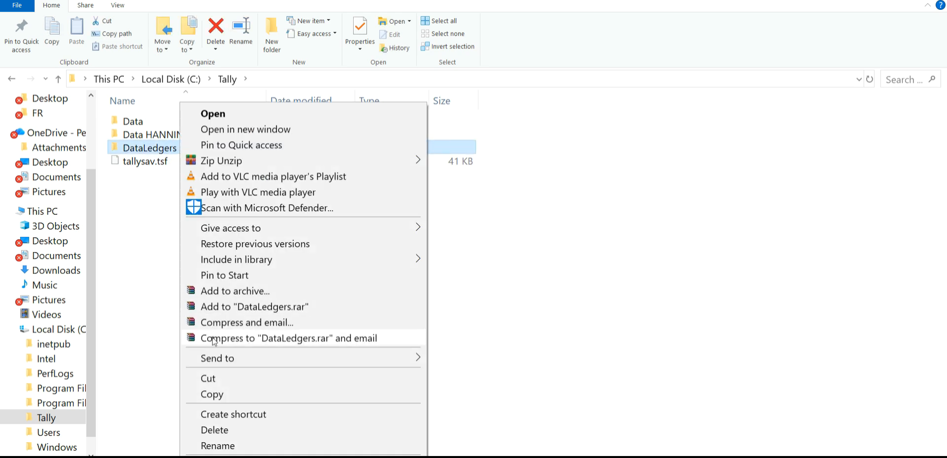
pyautogui.click(213, 394)
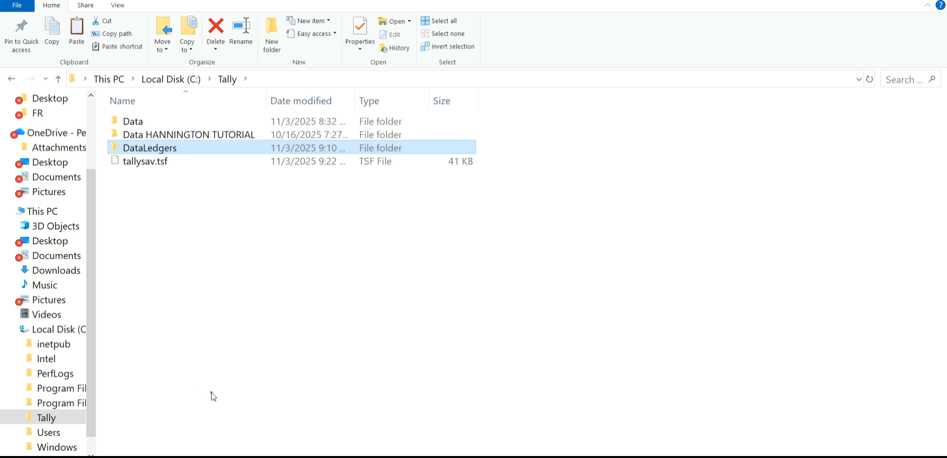
# Return to the desktop and paste the copied DataLedgers folder into the 20005 folder.
pyautogui.click(869, 4)
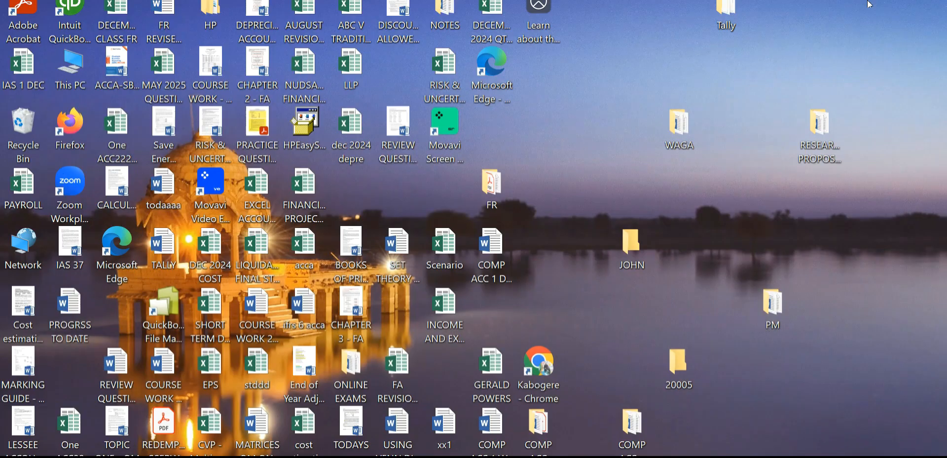
pyautogui.doubleClick(680, 365)
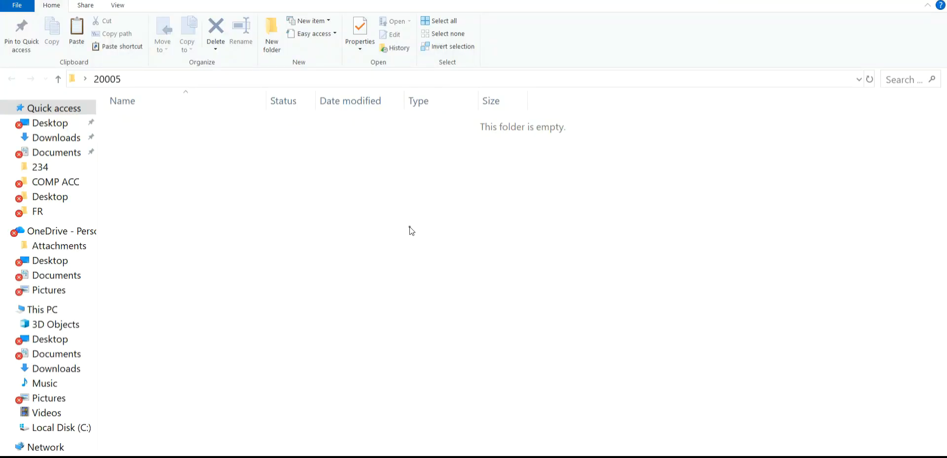
pyautogui.rightClick(409, 227)
pyautogui.click(441, 326)
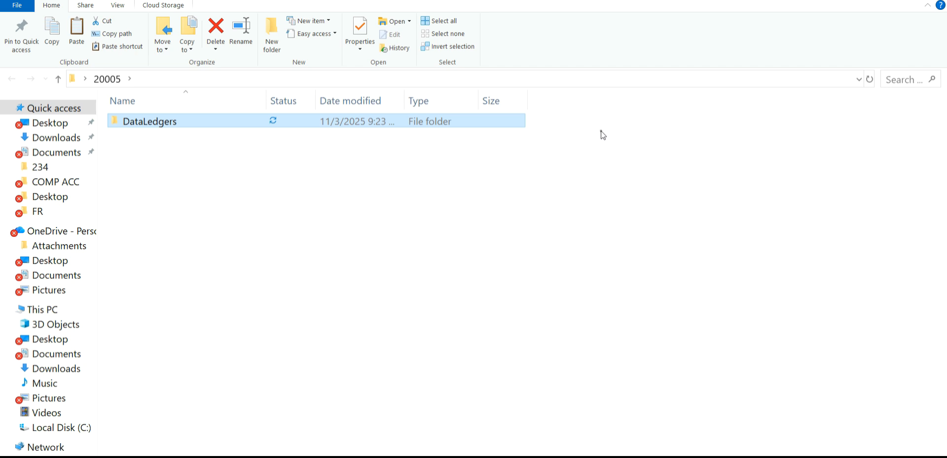
# Copy the DataLedgers folder inside the 20005 folder and return to the desktop.
pyautogui.rightClick(467, 123)
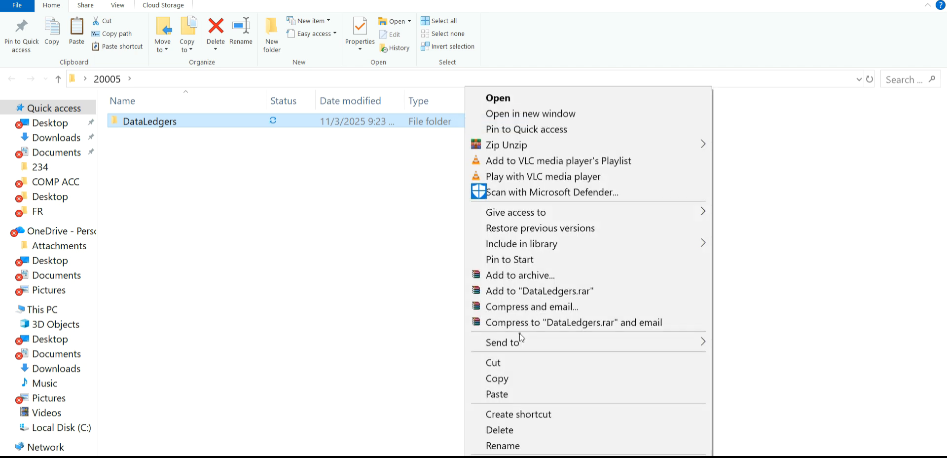
pyautogui.click(513, 380)
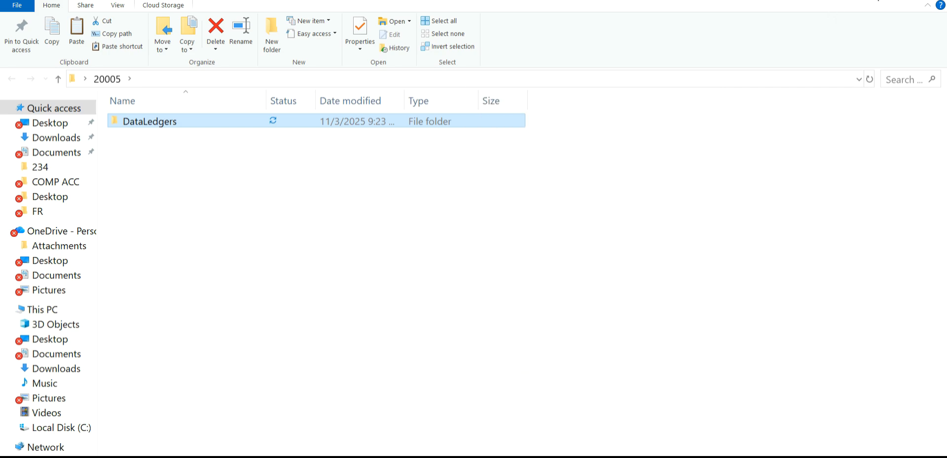
pyautogui.click(877, 1)
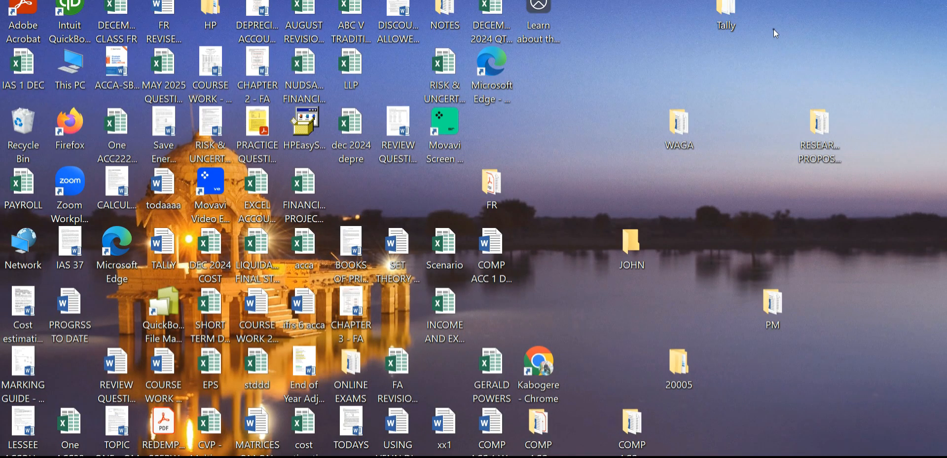
# Open the Tally folder on the desktop and launch the tally9 application.
pyautogui.doubleClick(726, 15)
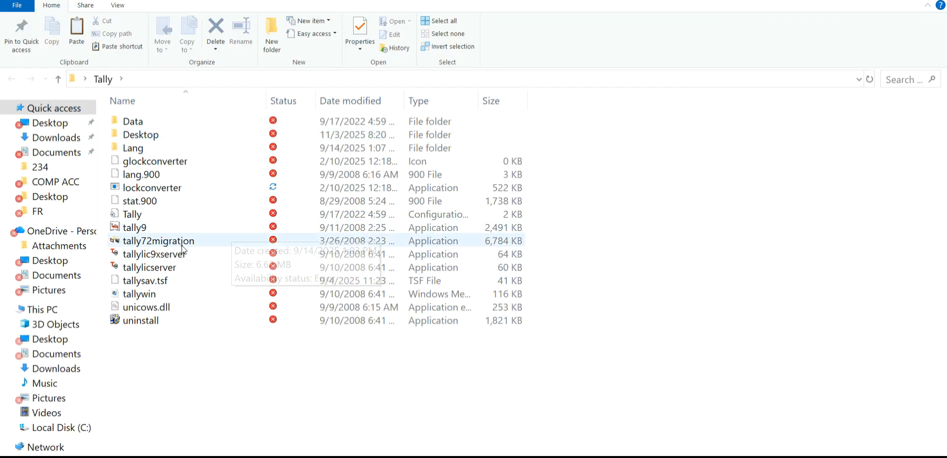
pyautogui.click(182, 229)
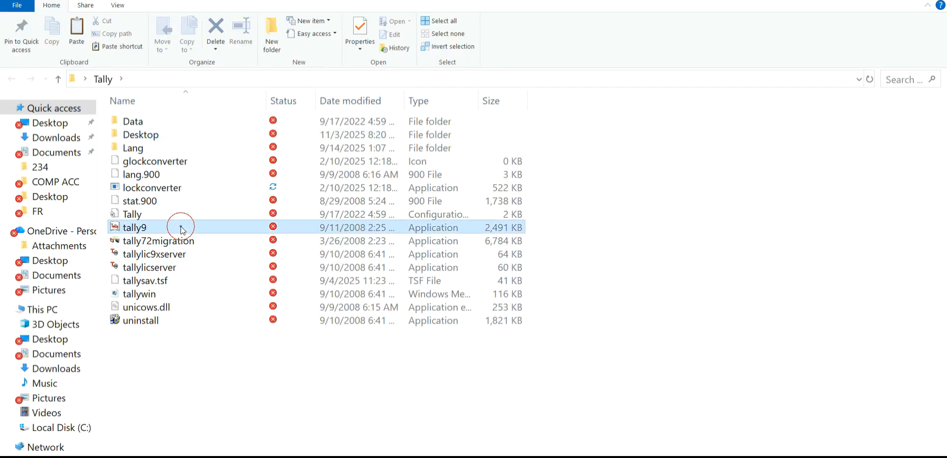
pyautogui.rightClick(180, 226)
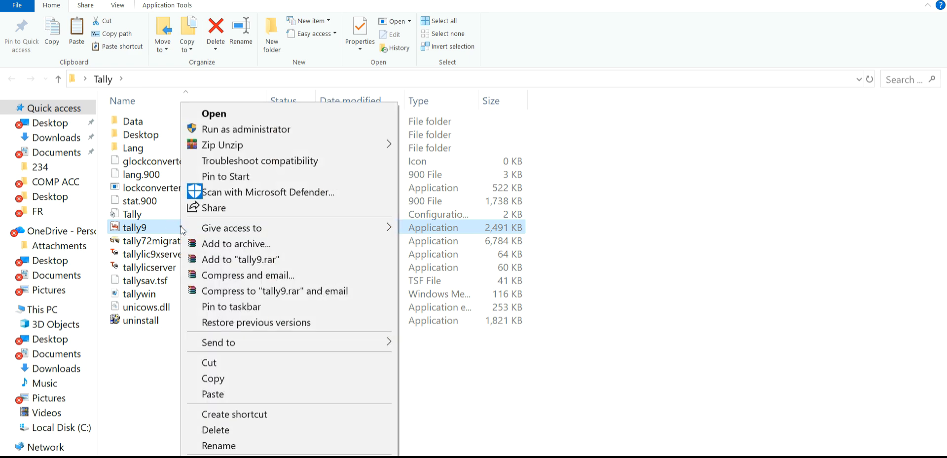
pyautogui.click(209, 394)
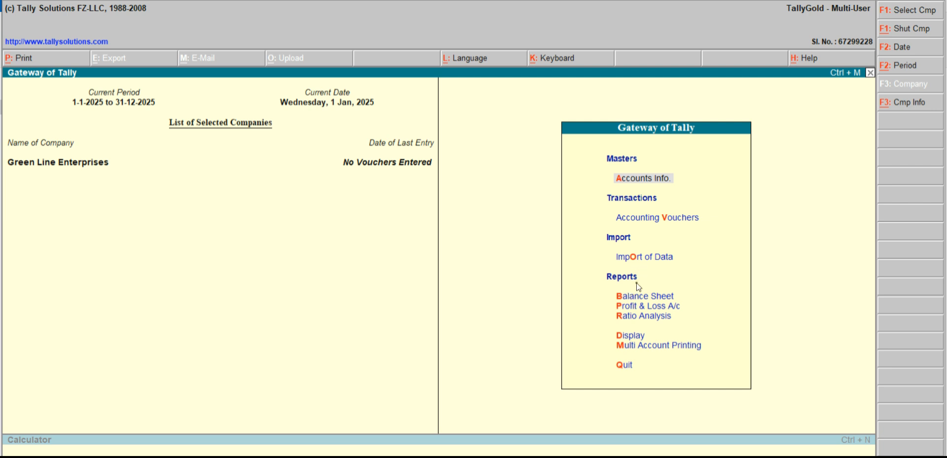
# Display the list of single ledgers for Green Line Enterprises and return to the Gateway of Tally.
pyautogui.click(647, 181)
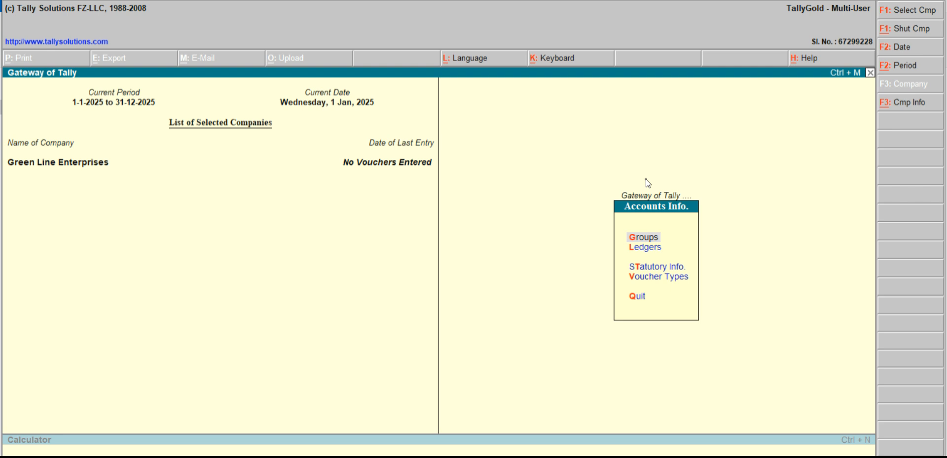
pyautogui.click(648, 248)
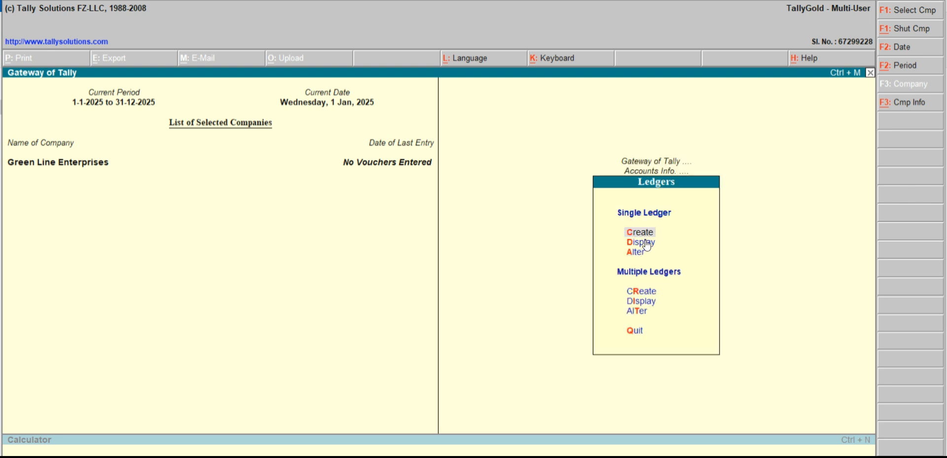
pyautogui.click(641, 242)
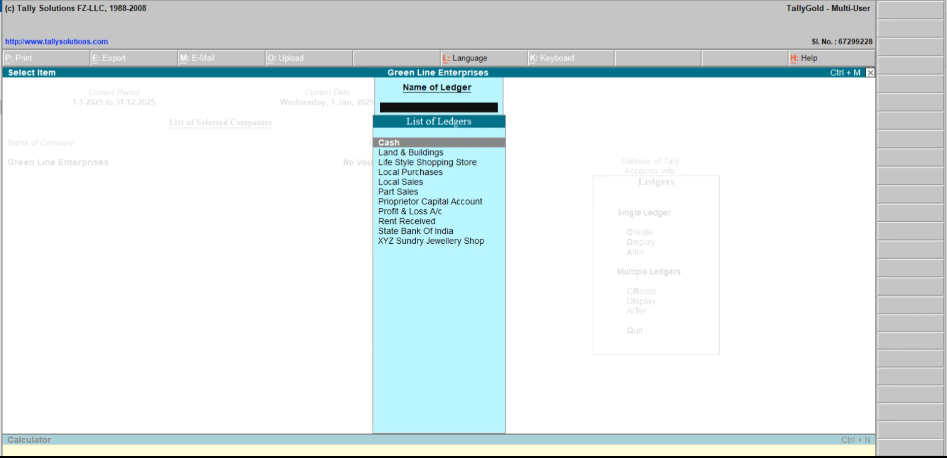
pyautogui.press('Escape')
pyautogui.press('Escape')
pyautogui.press('Escape')
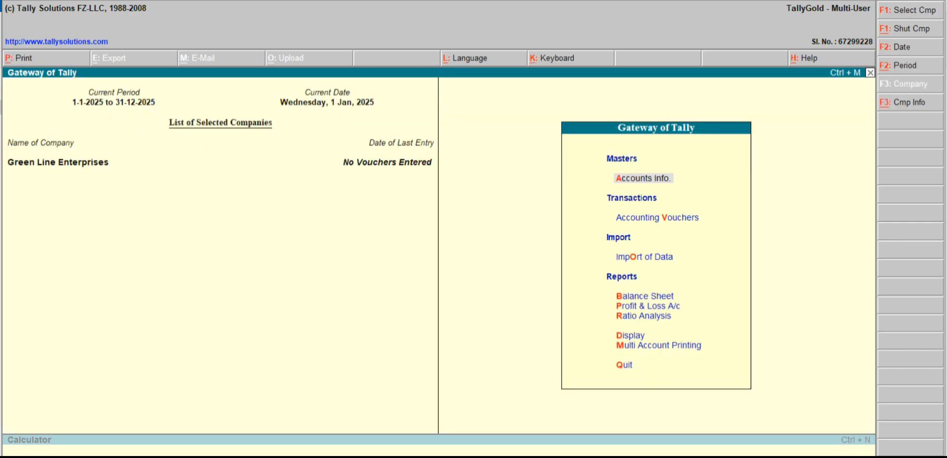
# Quit Tally, confirming the exit, and return from the Tally folder to the desktop.
pyautogui.press('Escape')
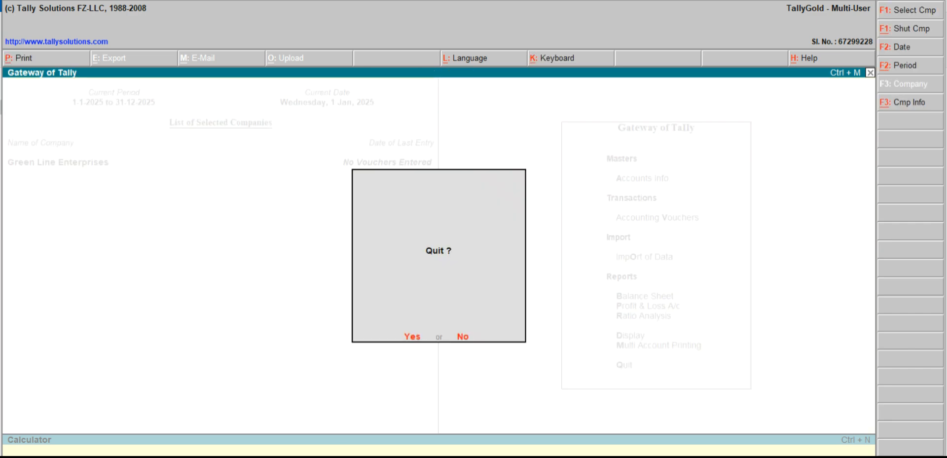
pyautogui.press('n')
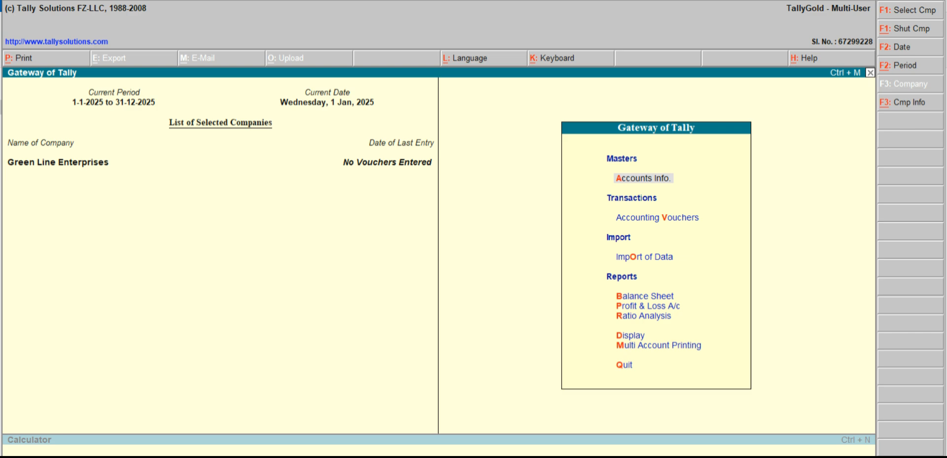
pyautogui.press('Escape')
pyautogui.press('y')
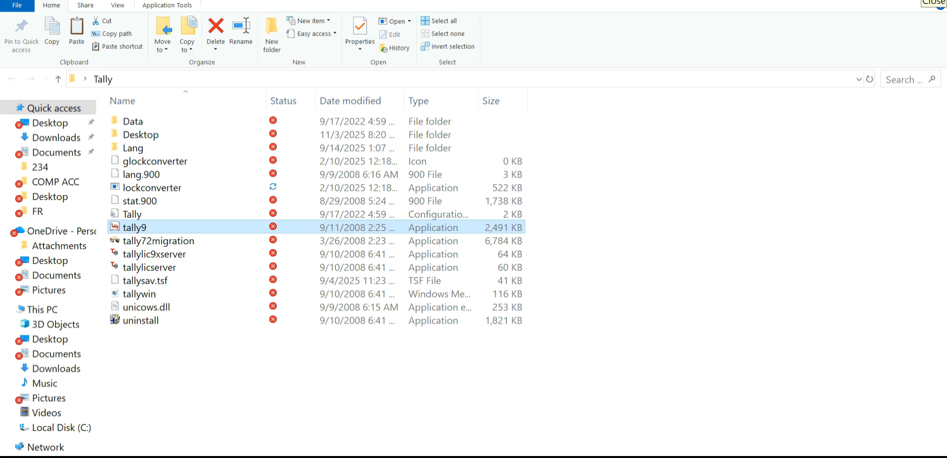
pyautogui.click(888, 2)
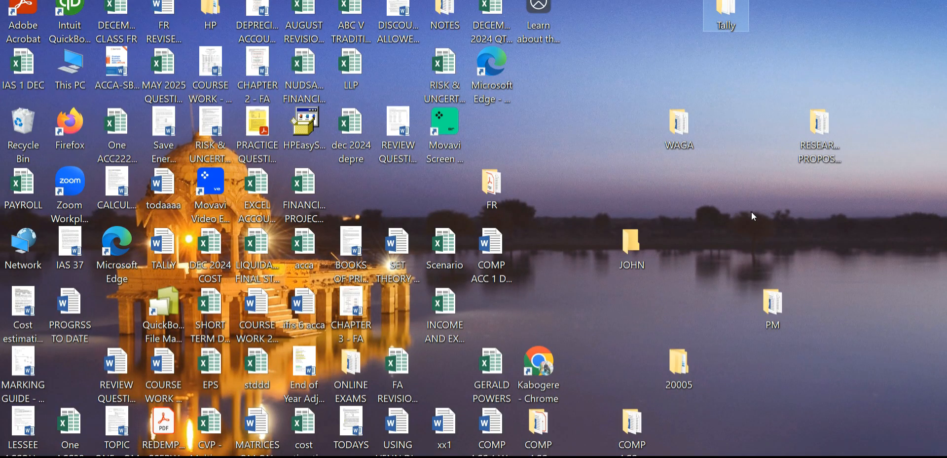
# Open the 20005 folder on the desktop, delete the DataLedgers folder in it and close the folder.
pyautogui.doubleClick(683, 373)
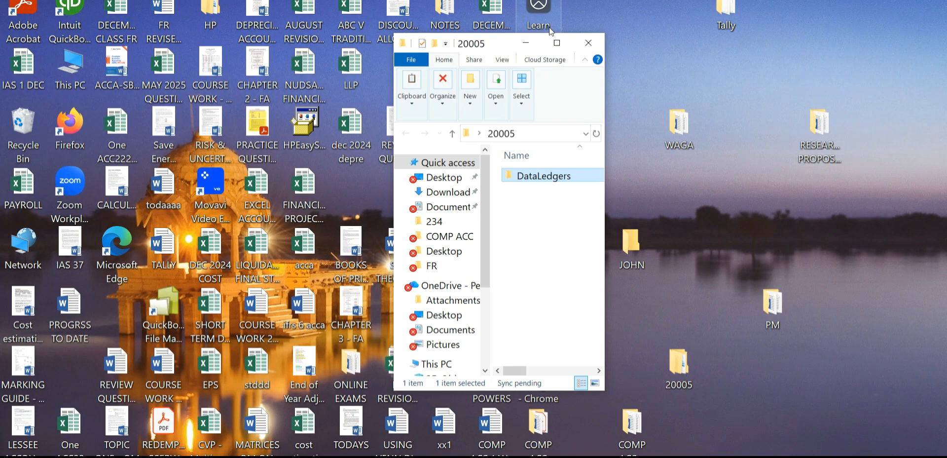
pyautogui.click(556, 43)
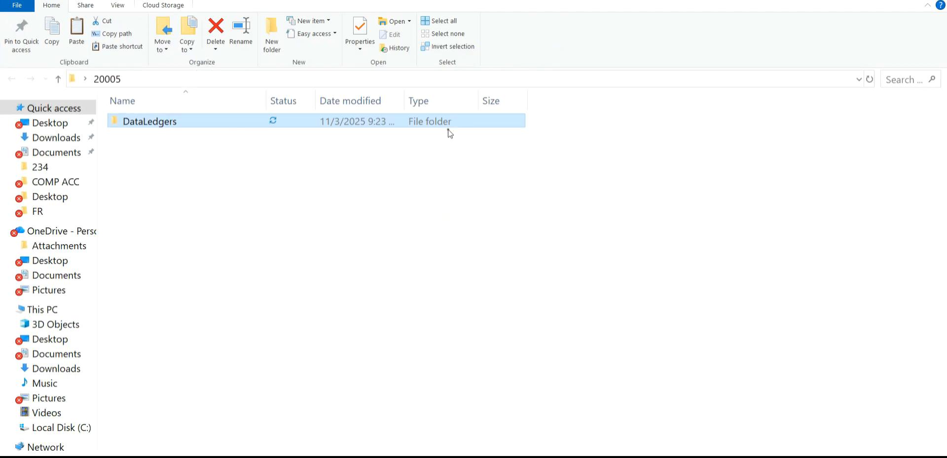
pyautogui.rightClick(458, 124)
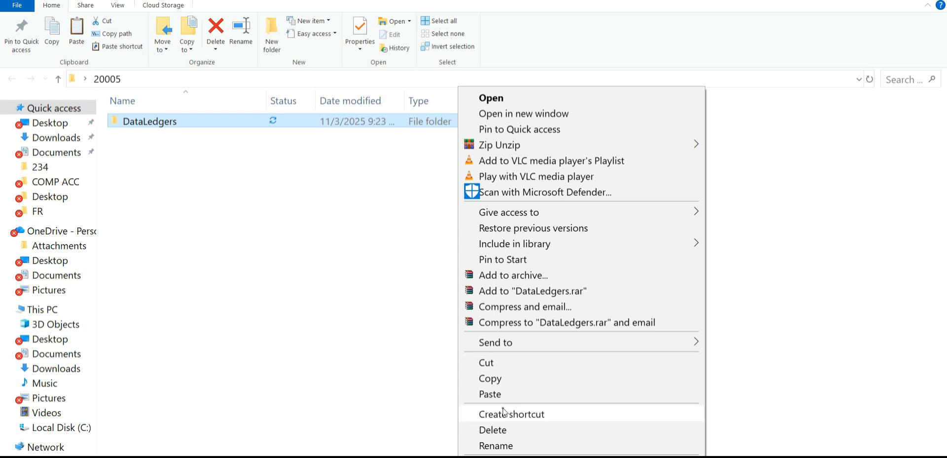
pyautogui.click(495, 430)
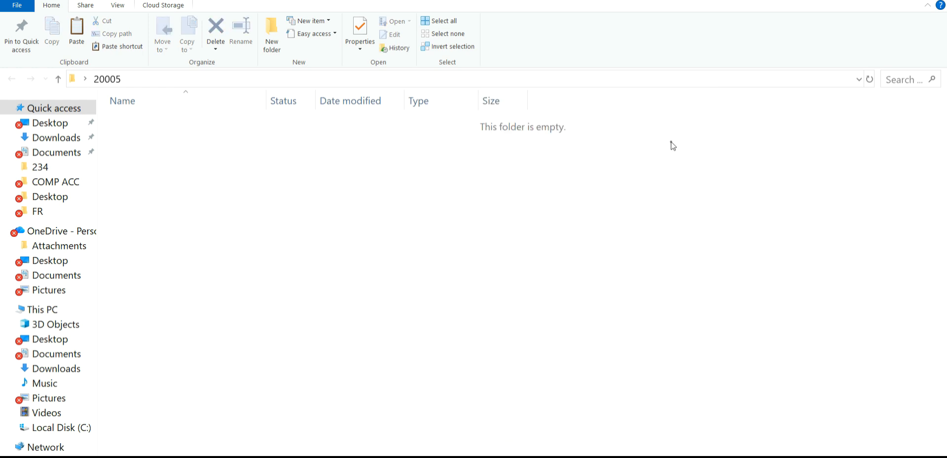
pyautogui.click(934, 2)
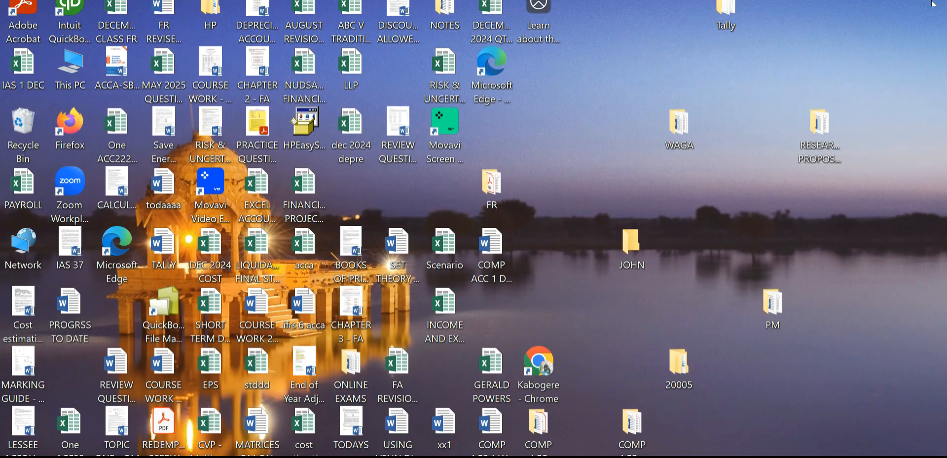
# Copy the DataLedgers folder from the Tally folder on Local Disk (C:) and return to the desktop.
pyautogui.moveTo(239, 456)
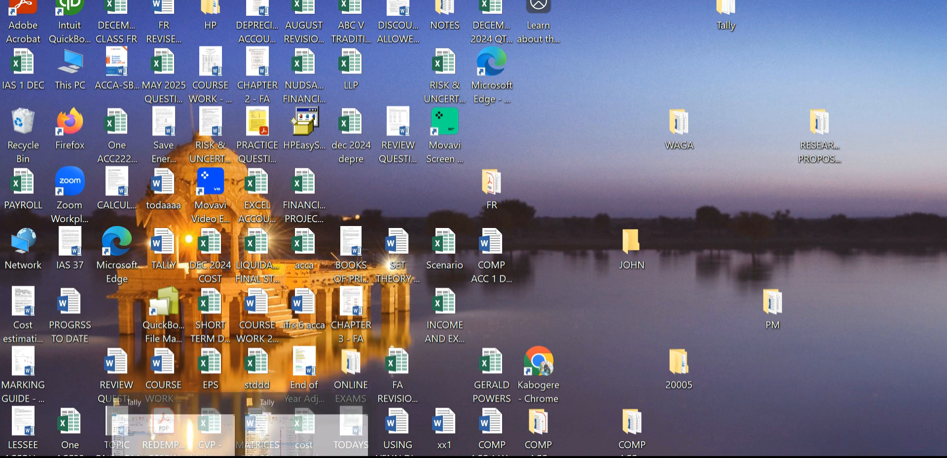
pyautogui.click(215, 448)
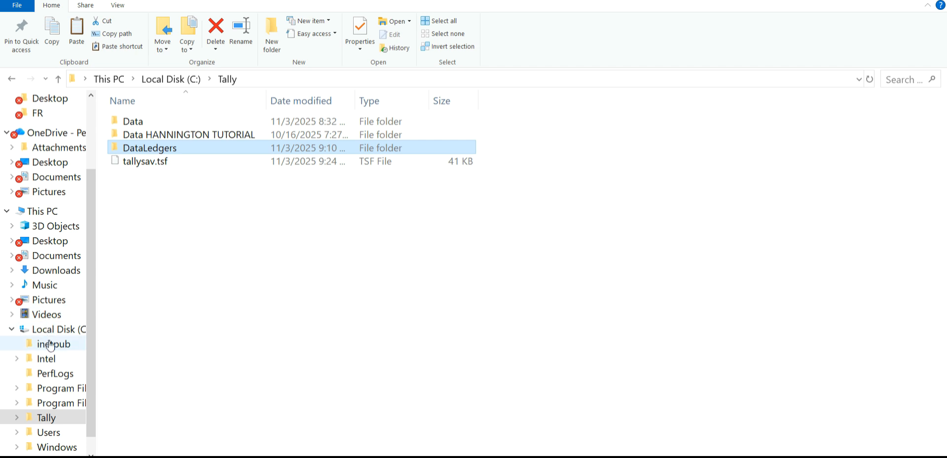
pyautogui.click(62, 330)
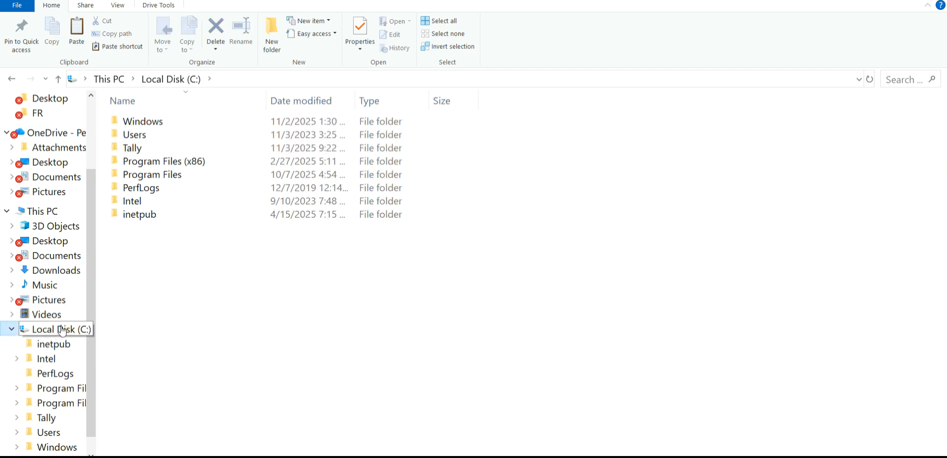
pyautogui.doubleClick(143, 149)
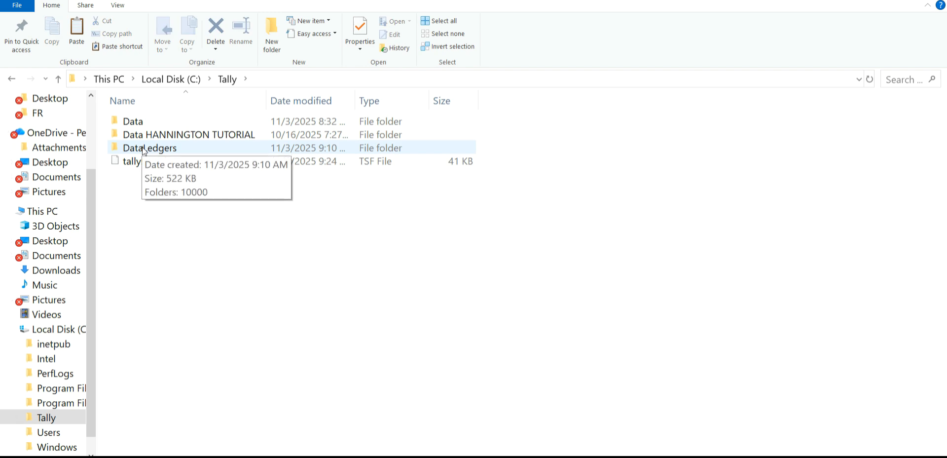
pyautogui.rightClick(183, 148)
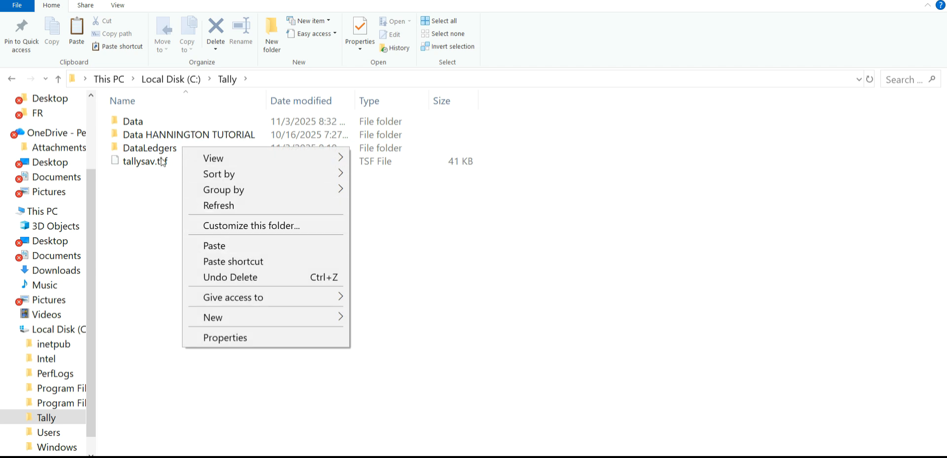
pyautogui.click(163, 155)
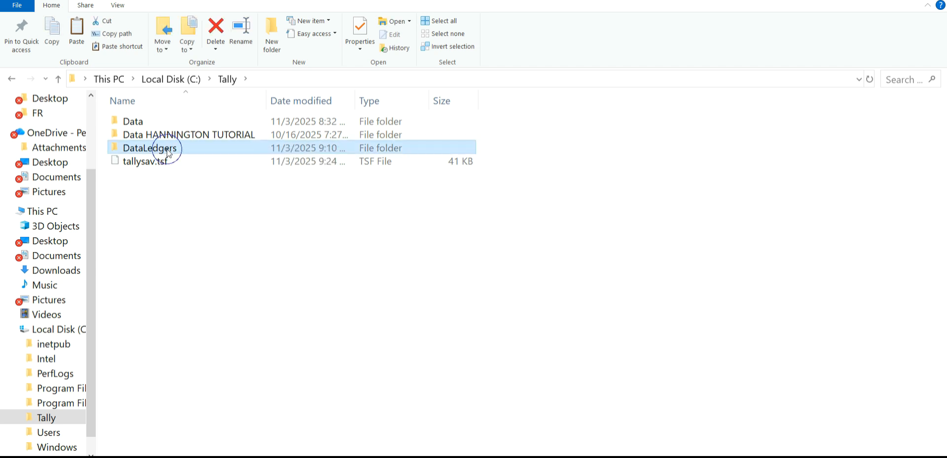
pyautogui.rightClick(168, 151)
pyautogui.click(230, 381)
pyautogui.click(866, 4)
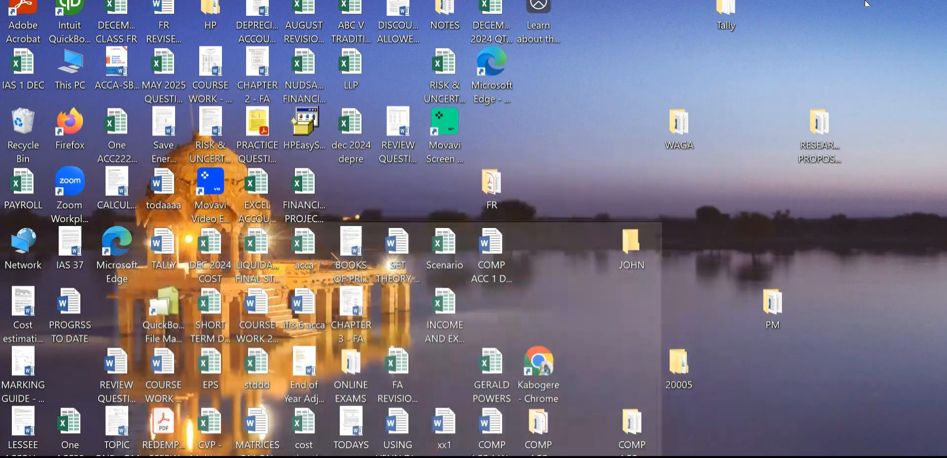
# Paste the copied DataLedgers folder into the 20005 folder on the desktop and switch back to the Word document.
pyautogui.click(669, 380)
pyautogui.doubleClick(668, 379)
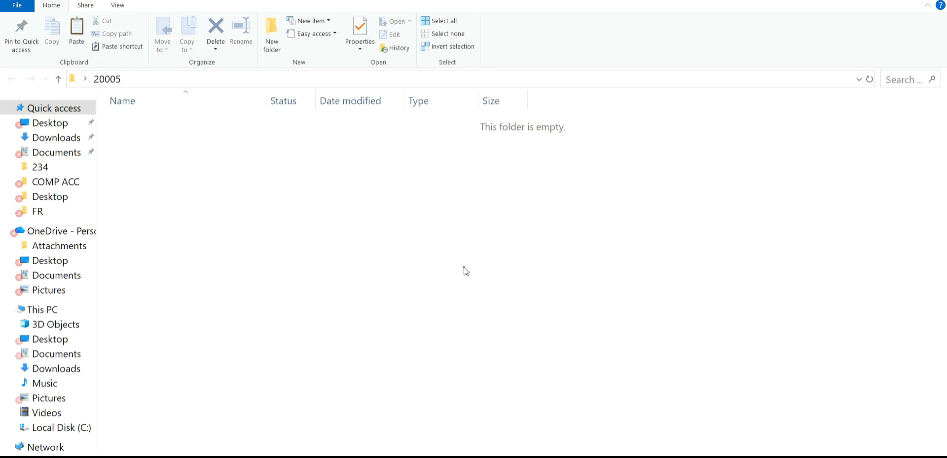
pyautogui.rightClick(406, 168)
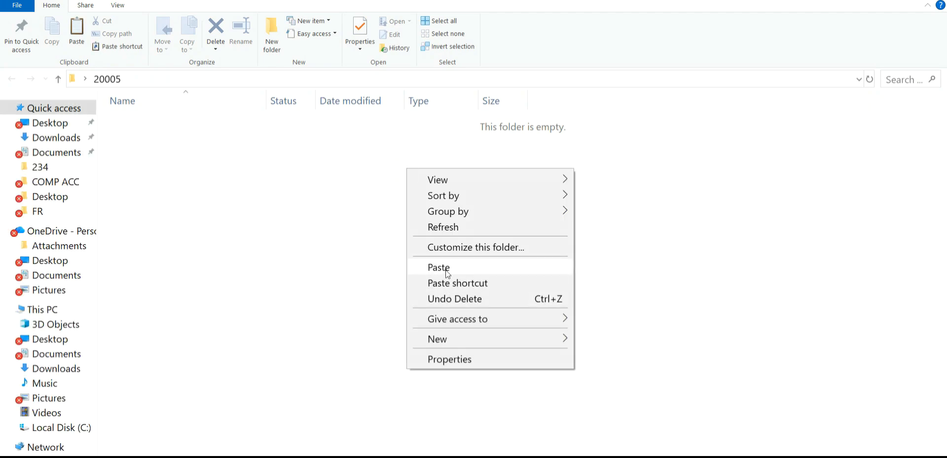
pyautogui.click(444, 269)
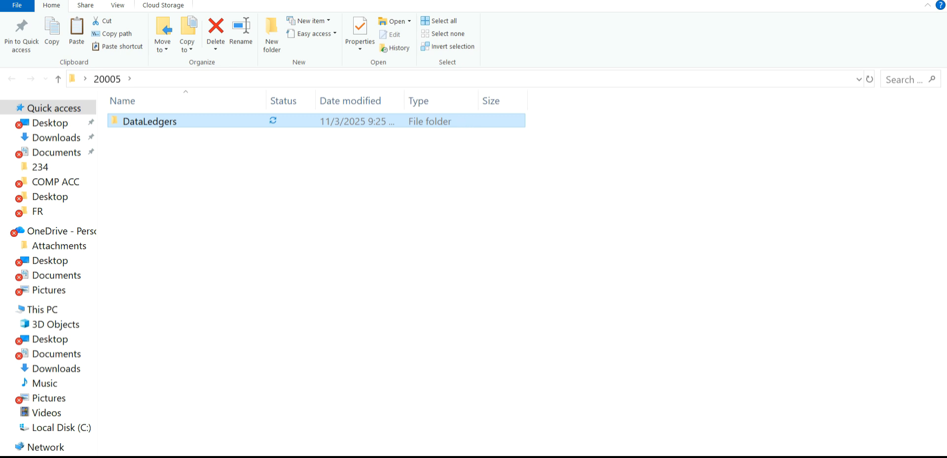
pyautogui.click(929, 1)
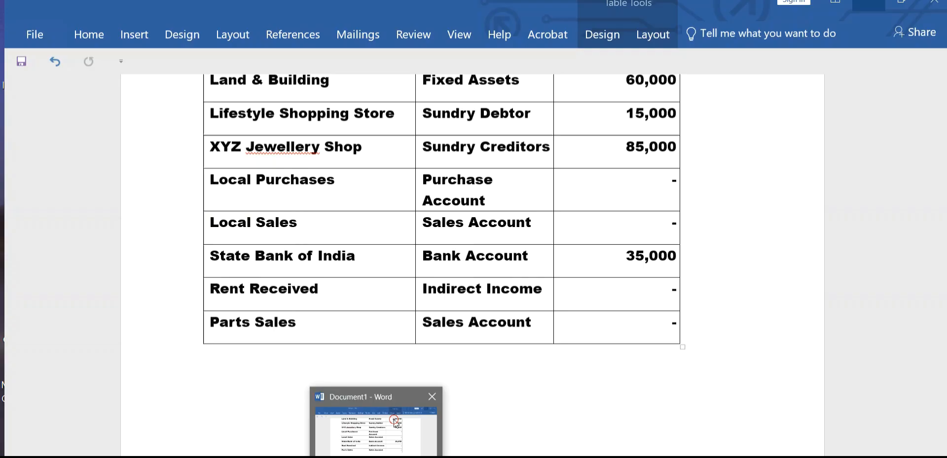
pyautogui.click(393, 423)
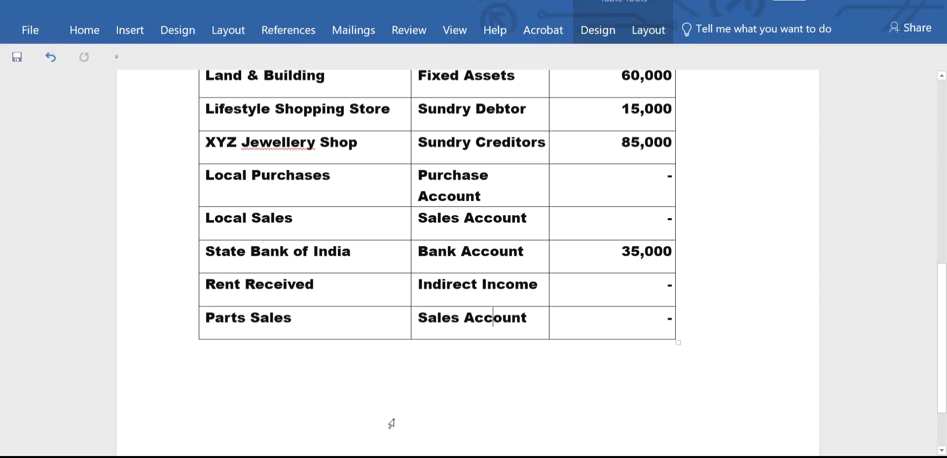